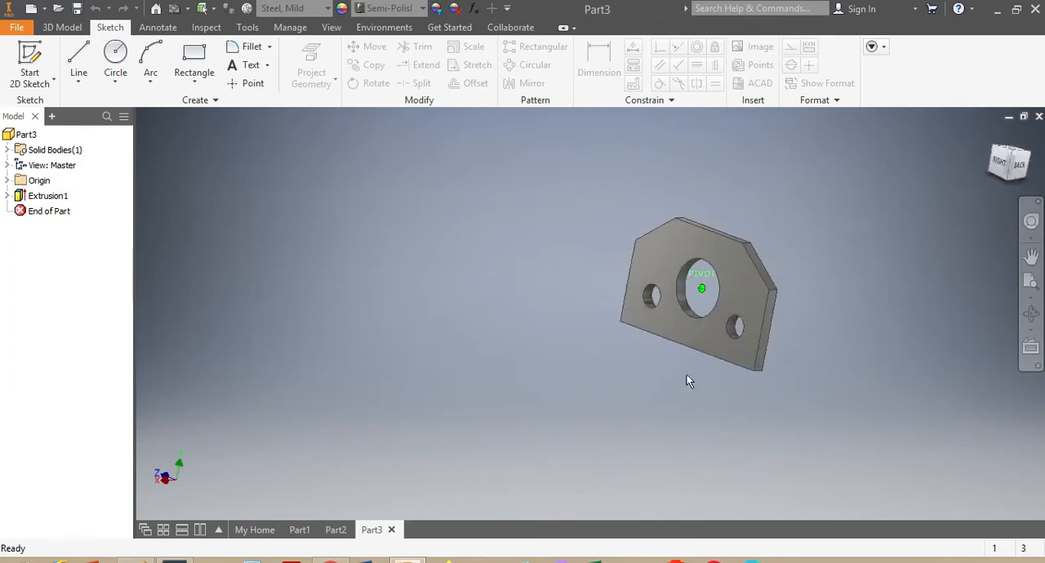
Switch to Paint to check the plate's dimensioned reference drawing, and return to Inventor to view the finished plate up close.
click(166, 560)
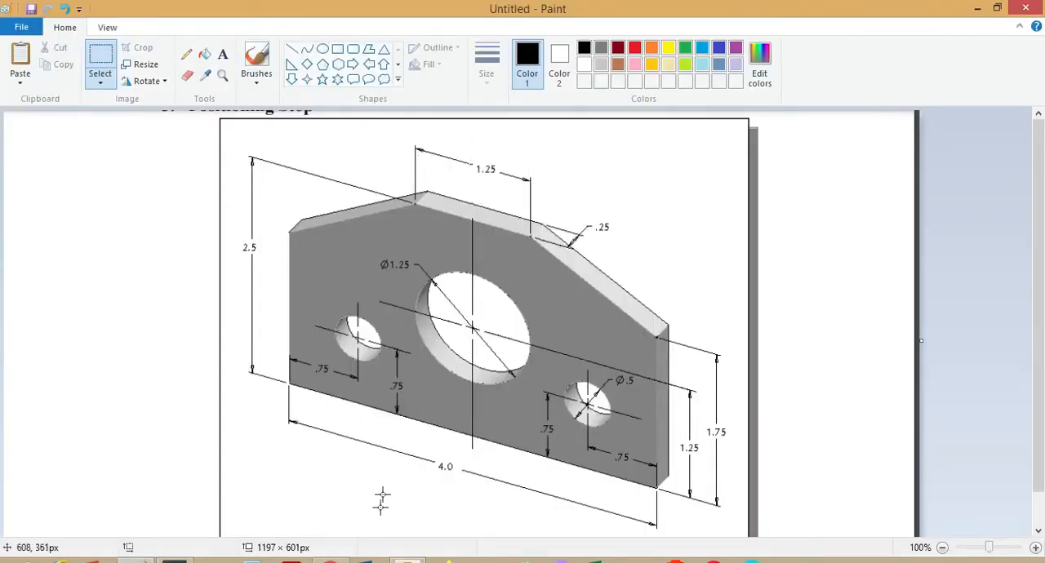
click(415, 561)
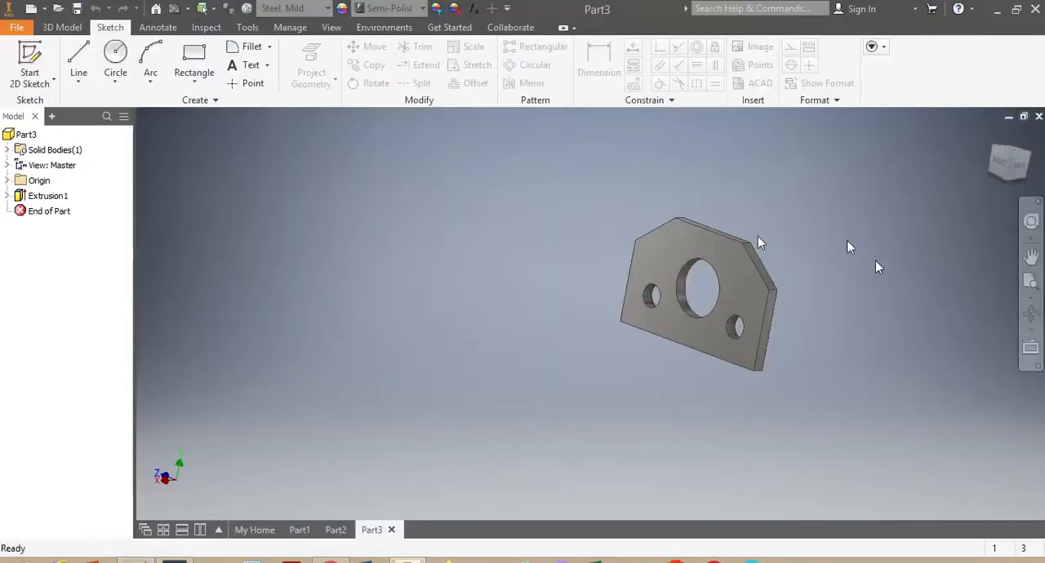
scroll(747, 266, down, 4)
scroll(800, 290, up, 3)
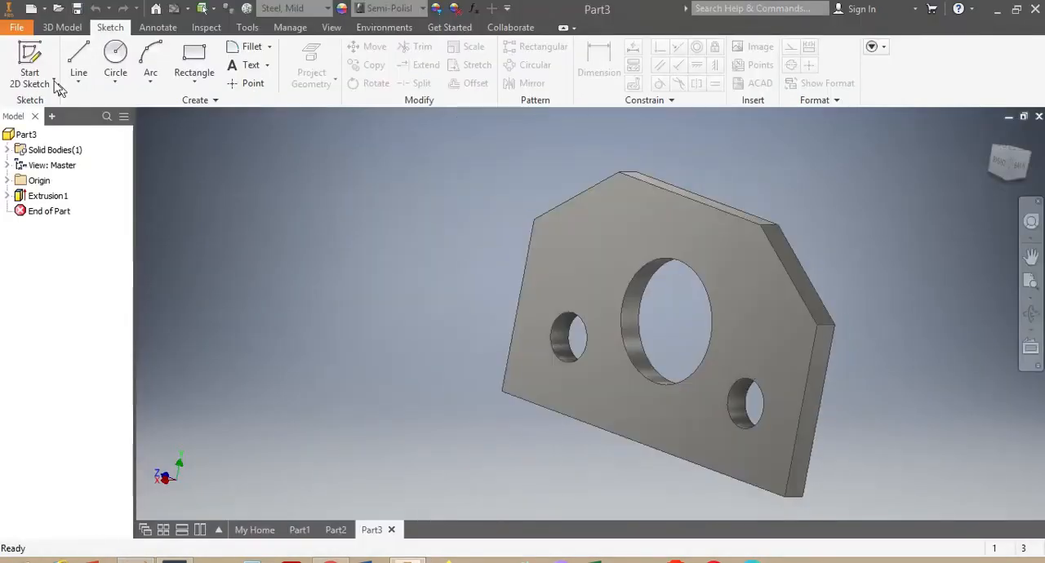
Create a new part from the English Standard (in).ipt template and dismiss the style conflict notice.
click(29, 10)
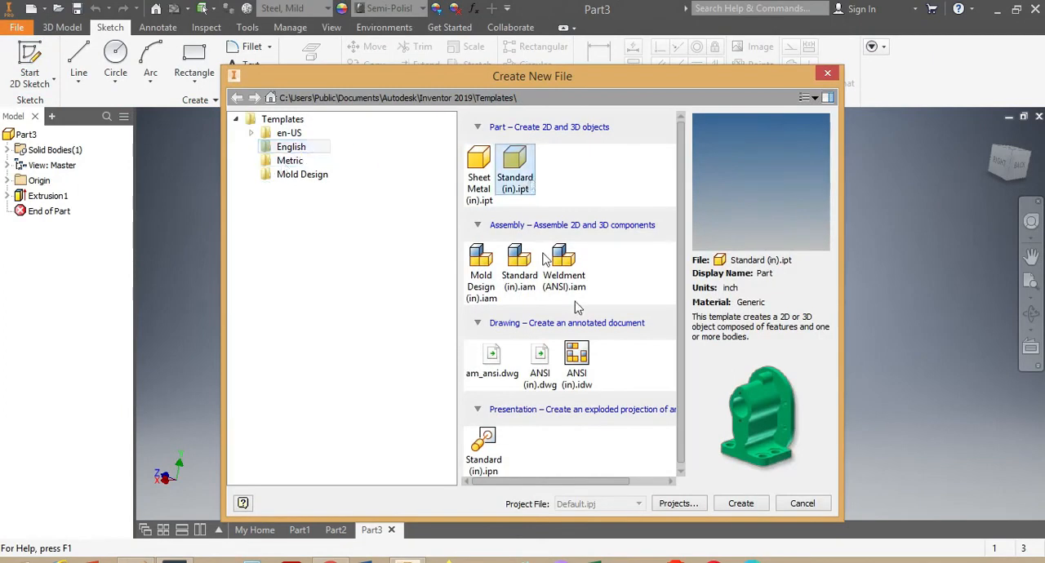
click(739, 504)
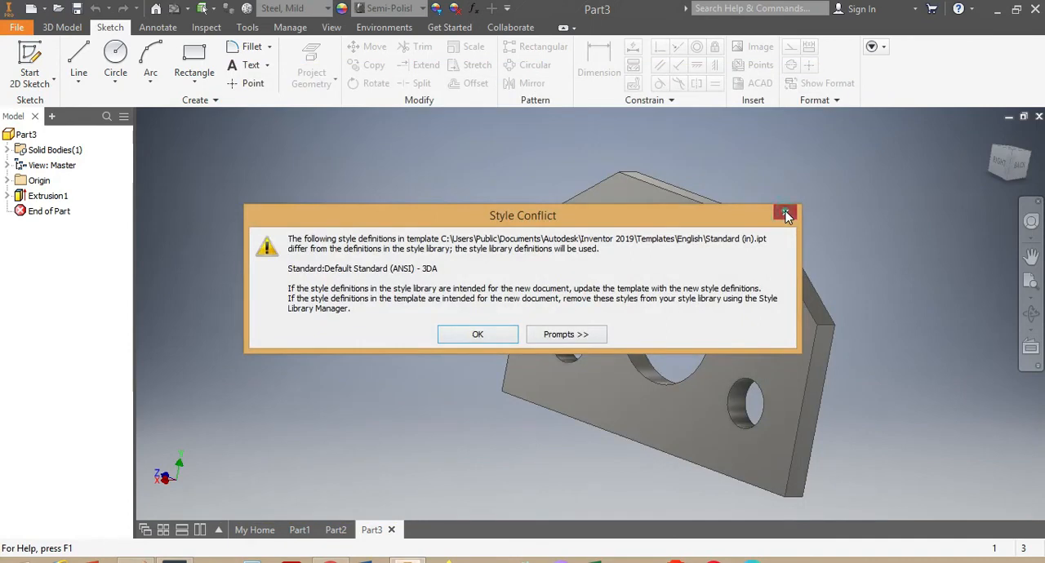
click(786, 216)
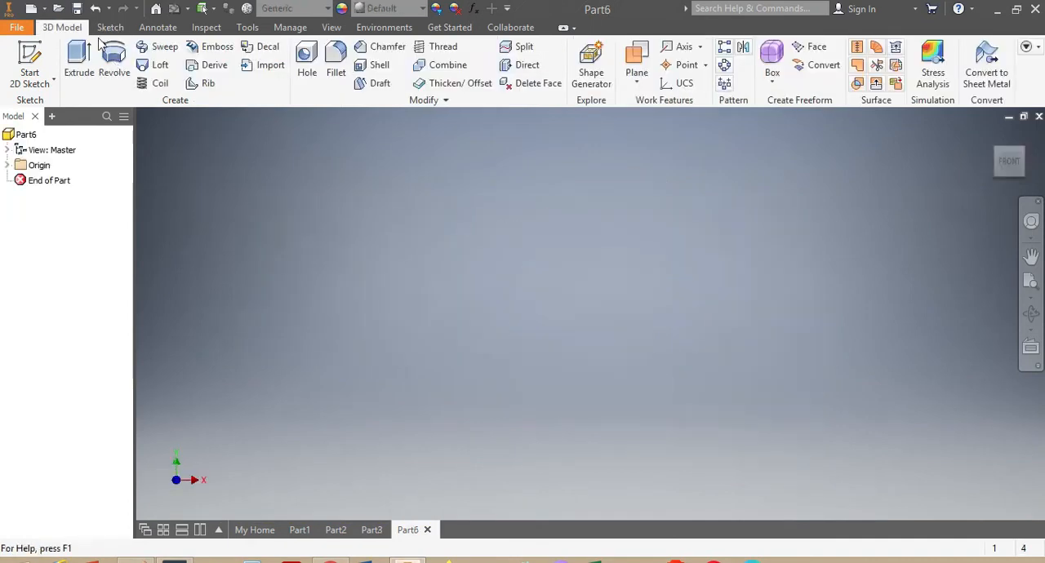
Sketch a rectangle about 1.0 by 0.48 in on the YZ plane, spanning the vertical axis with its lower edge on the horizontal axis.
click(110, 27)
click(194, 59)
click(518, 242)
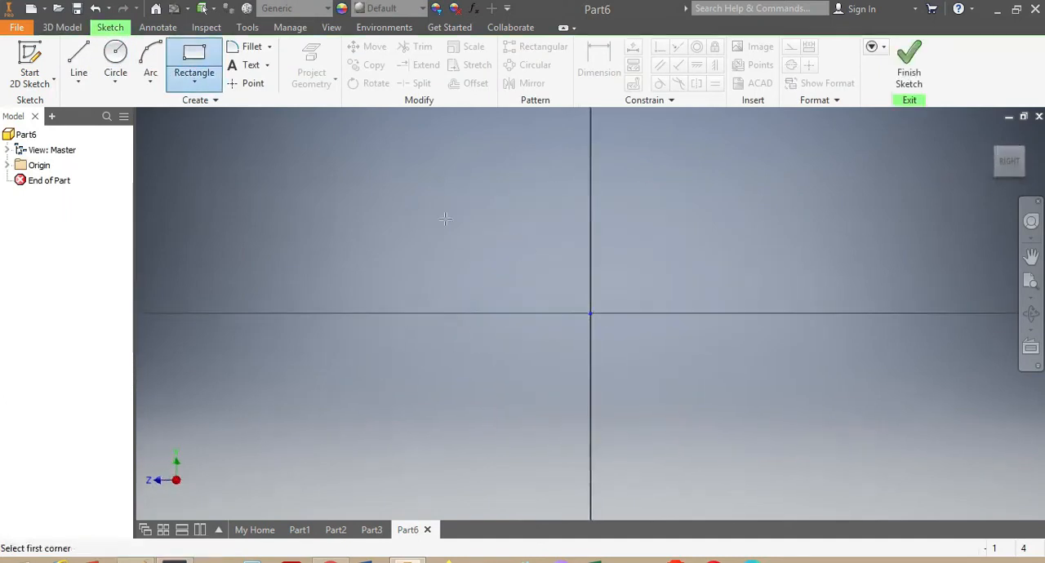
click(428, 167)
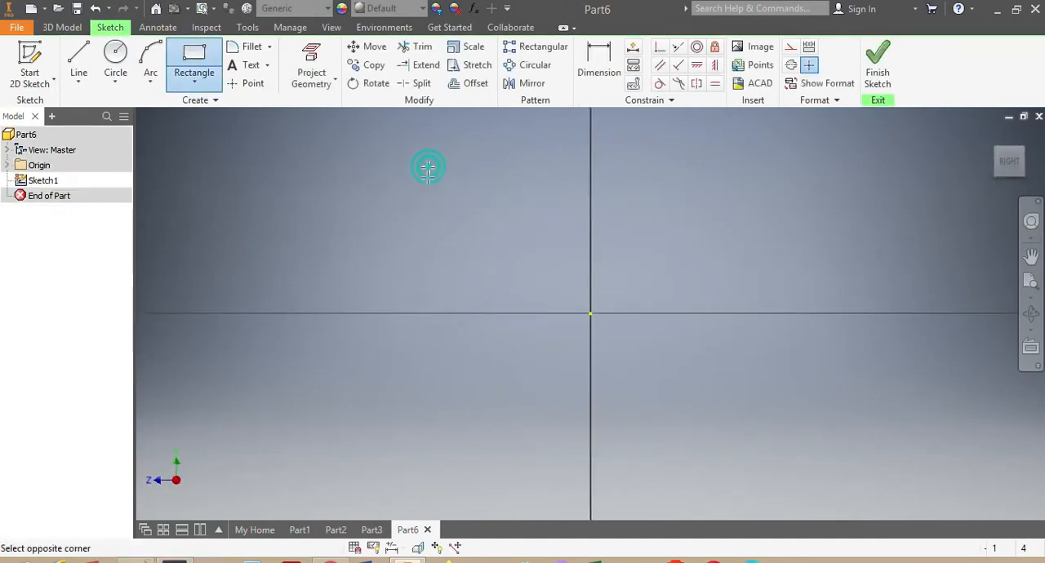
click(731, 314)
Dimension the rectangle to 4 in wide and 2.5 in high.
click(600, 69)
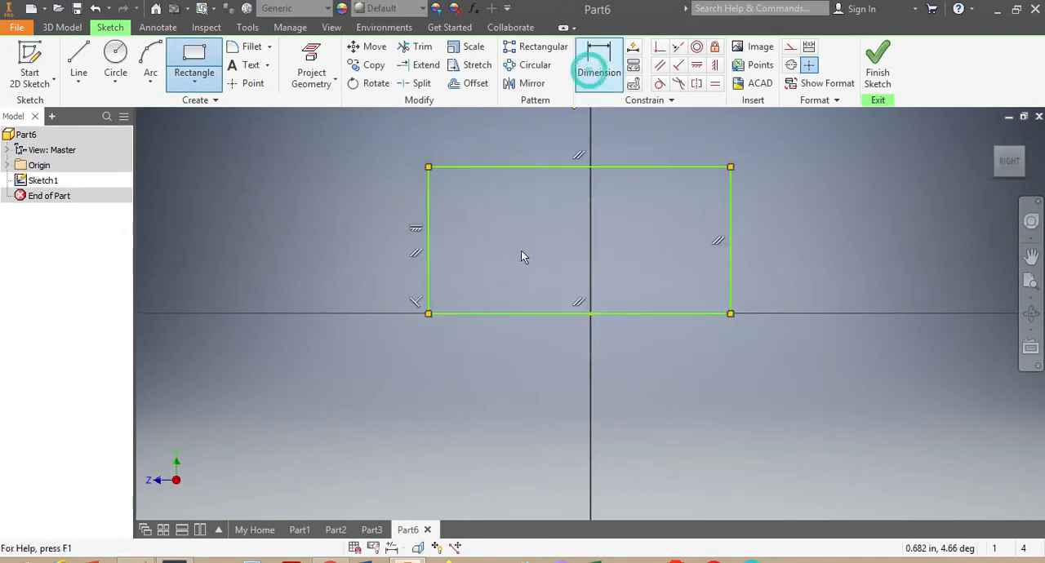
click(519, 313)
click(496, 362)
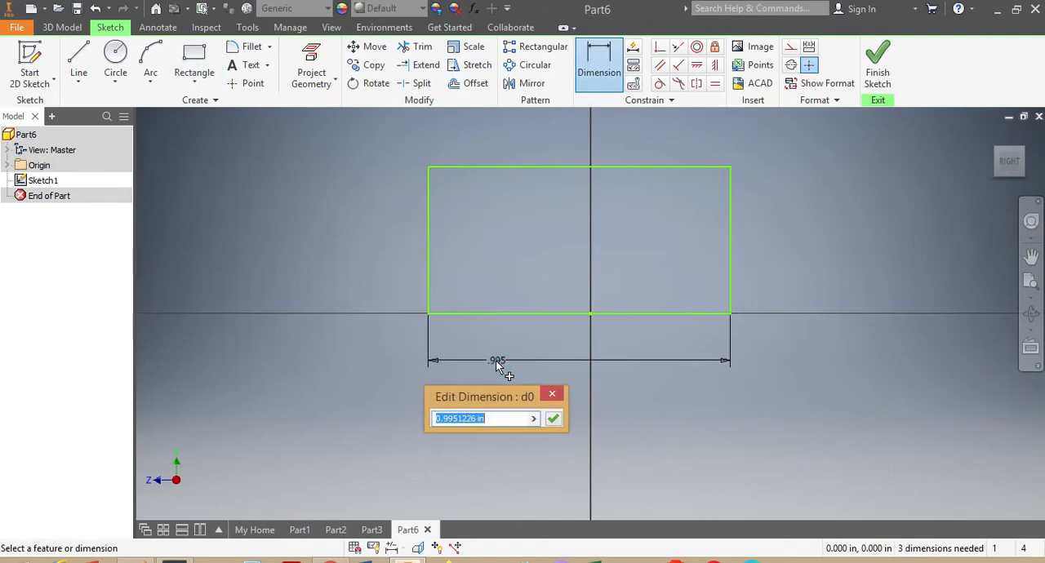
text(4)
key(Return)
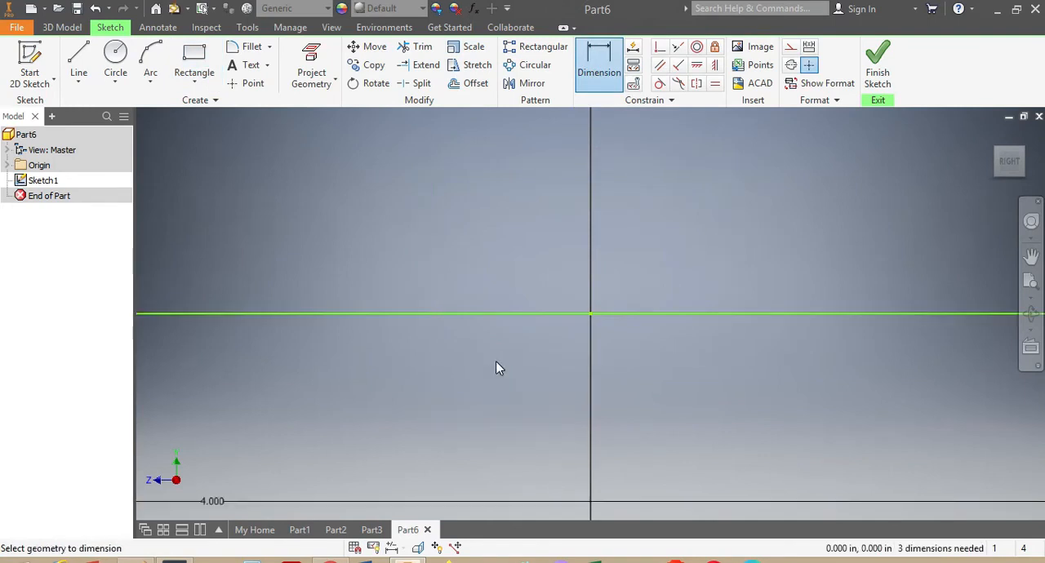
scroll(496, 361, down, 5)
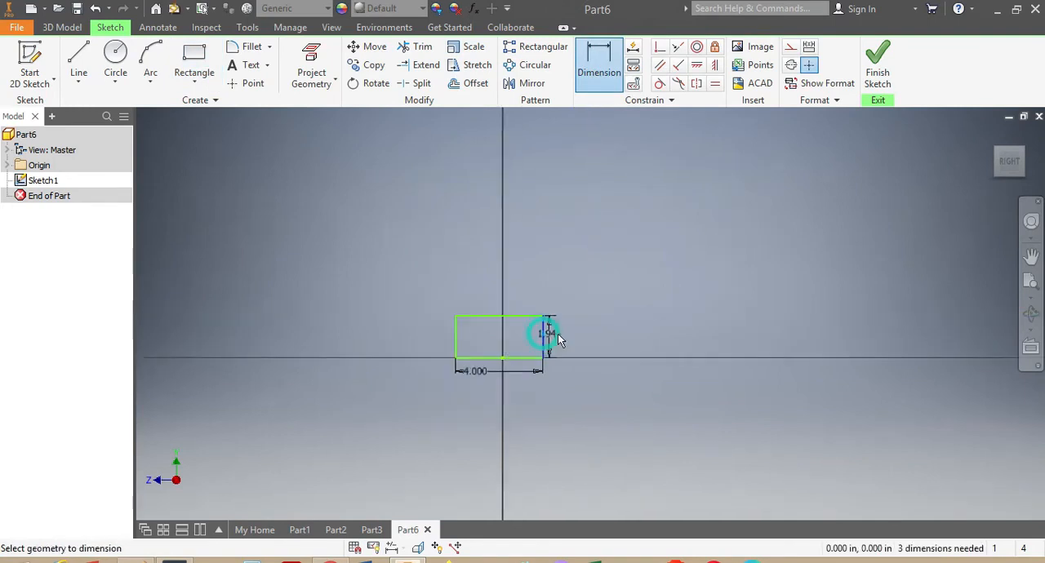
click(567, 341)
text(2)
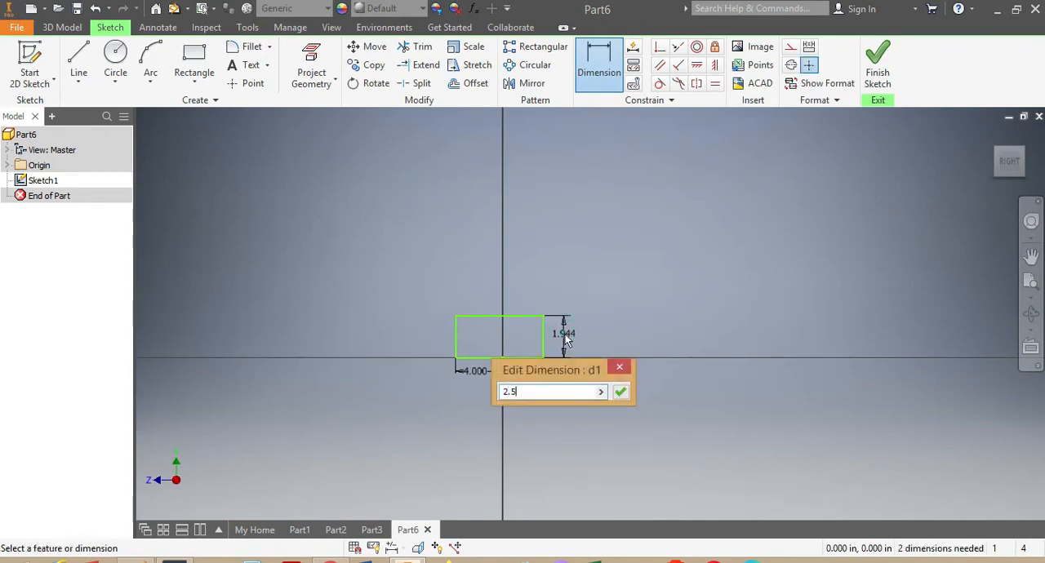
text(.5)
key(Return)
Draw three circles inside the rectangle: a larger one in the upper middle and a smaller one near each lower corner.
scroll(490, 318, up, 5)
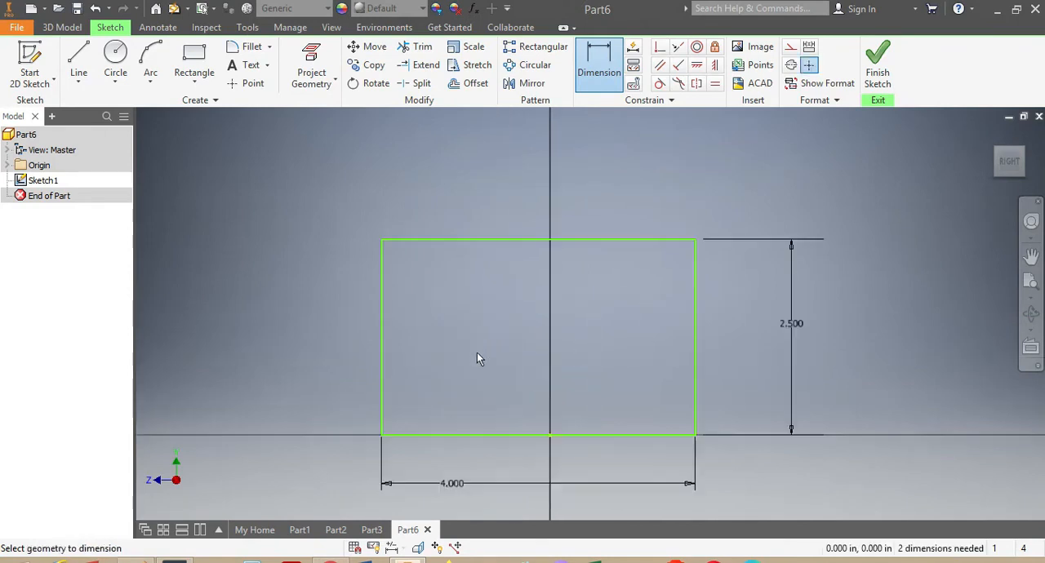
click(115, 59)
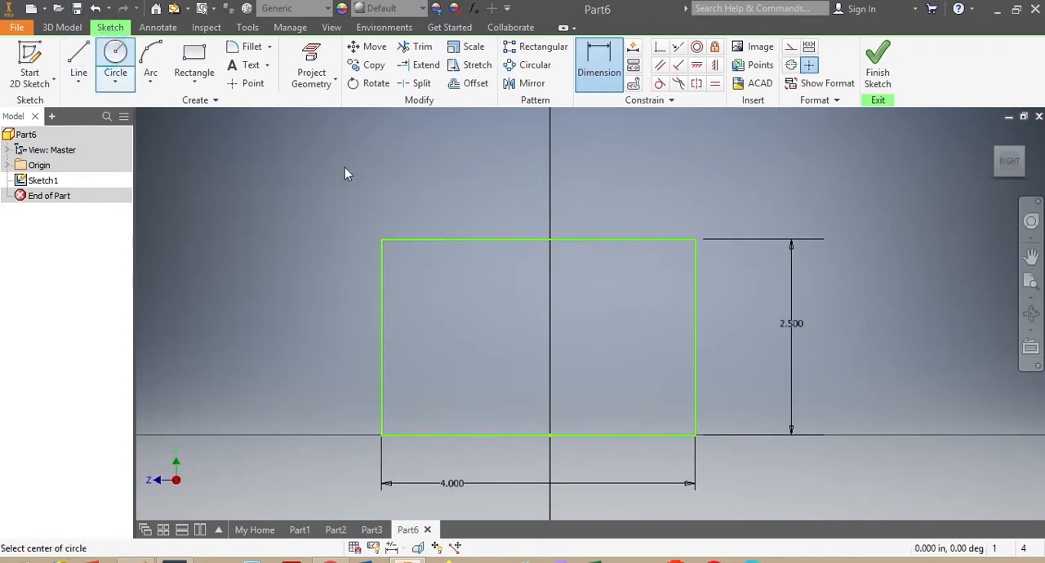
click(538, 306)
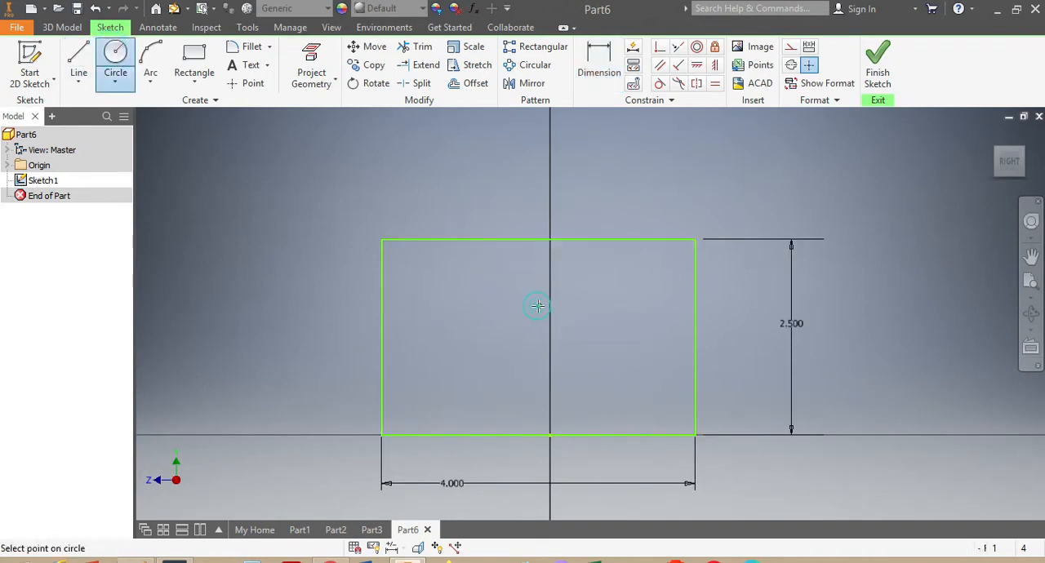
click(510, 334)
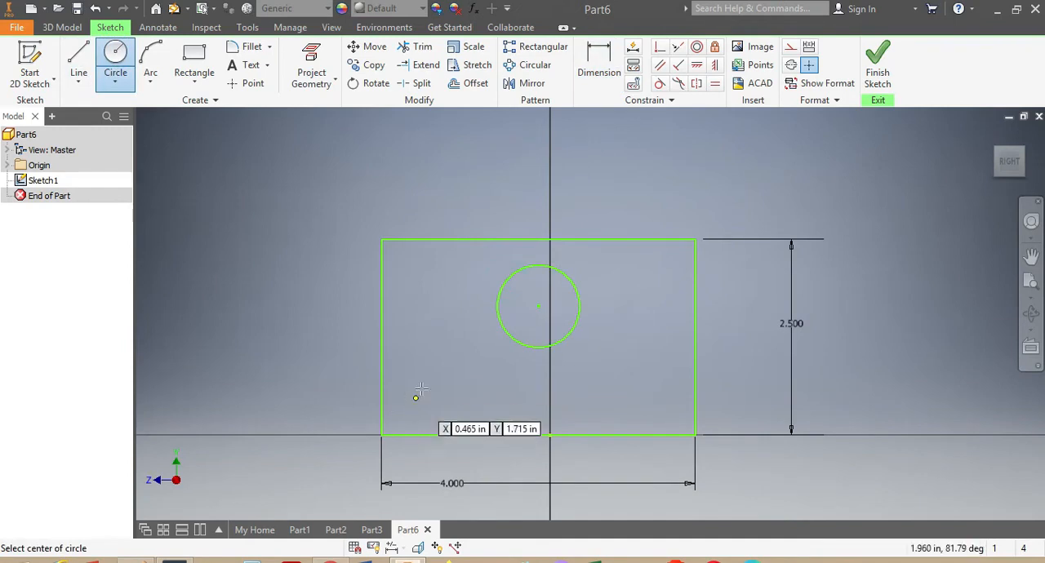
click(429, 382)
click(415, 361)
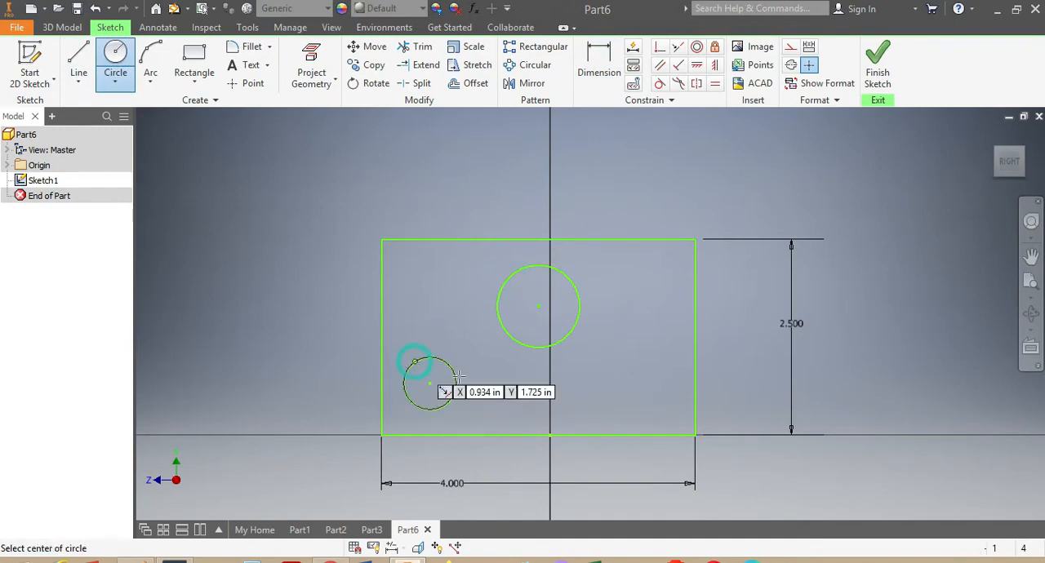
click(625, 392)
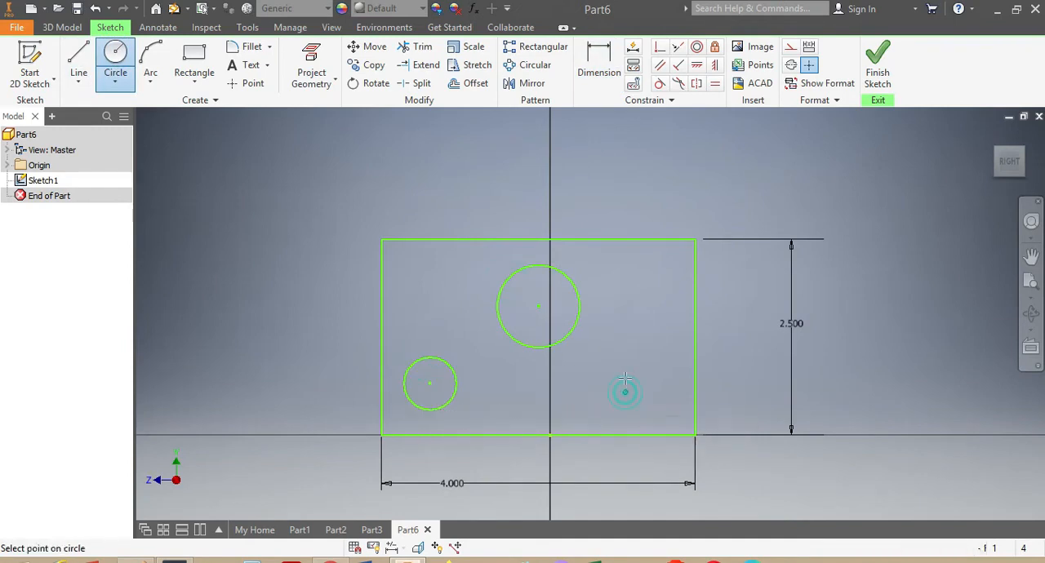
click(624, 365)
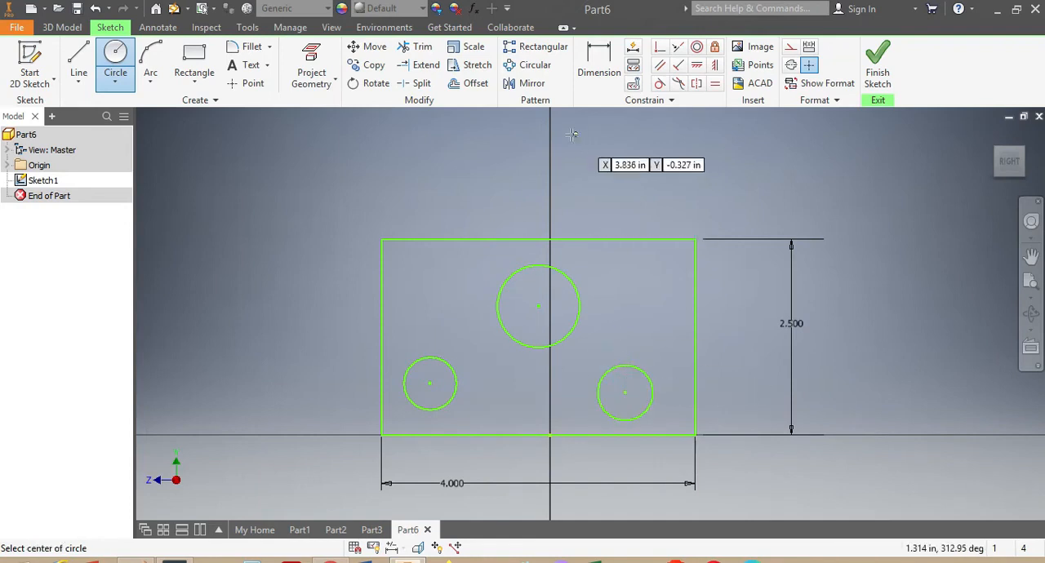
Dimension the lower-right circle's centre 0.75 in from the rectangle's right edge and 0.75 in above its bottom edge.
click(599, 65)
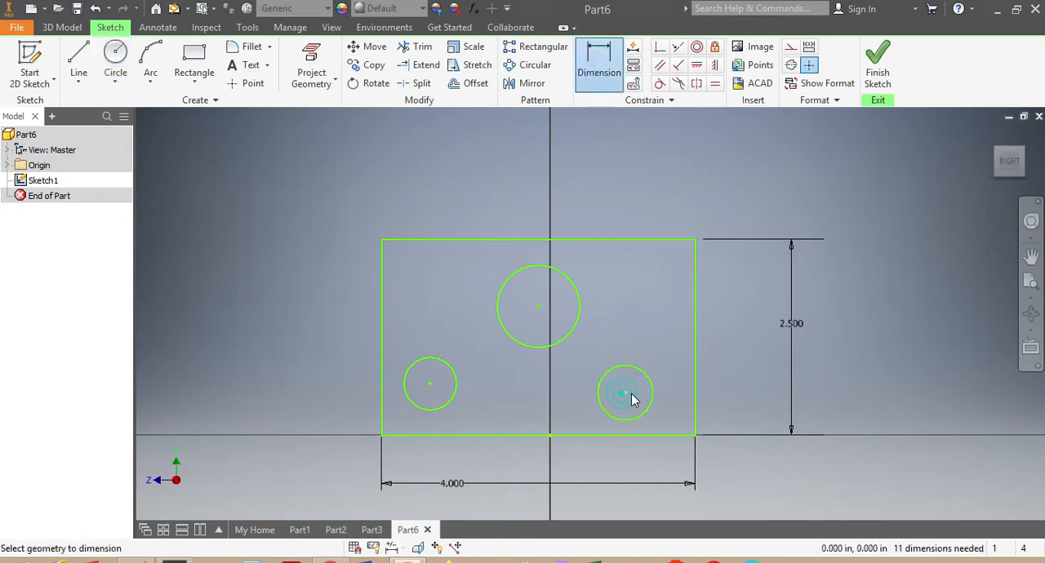
click(701, 402)
click(746, 458)
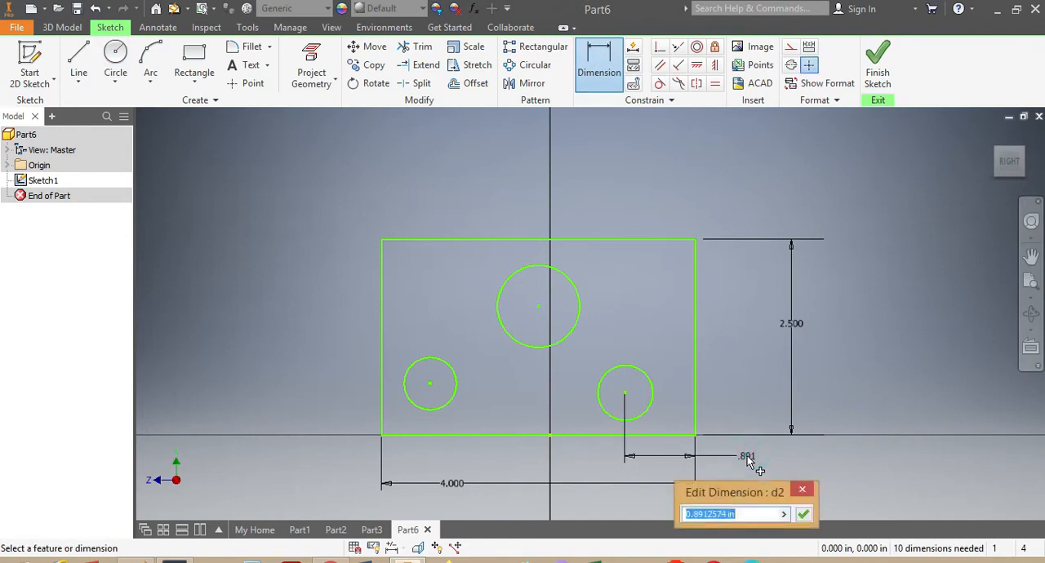
text(.7)
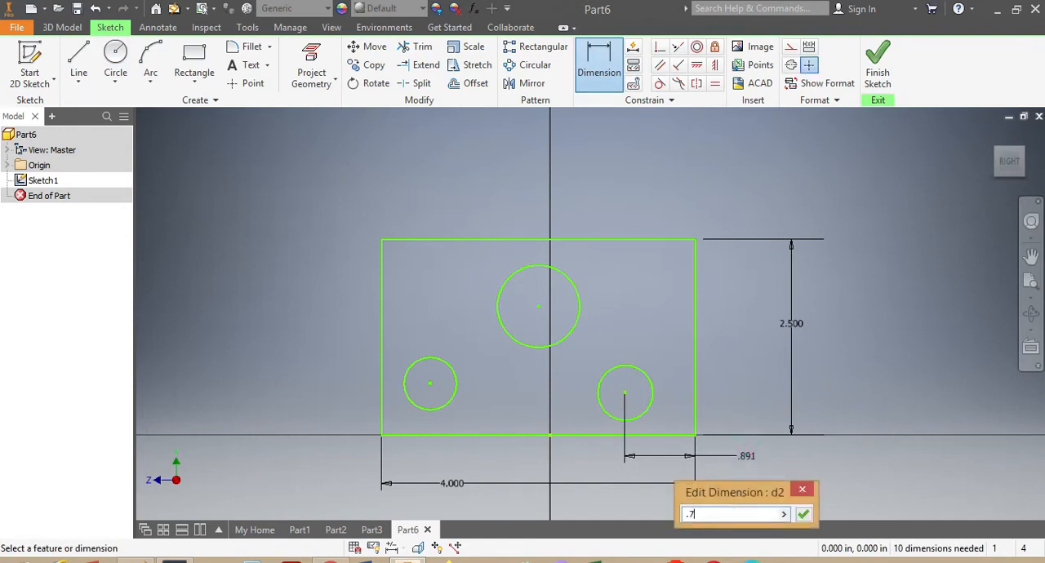
key(Return)
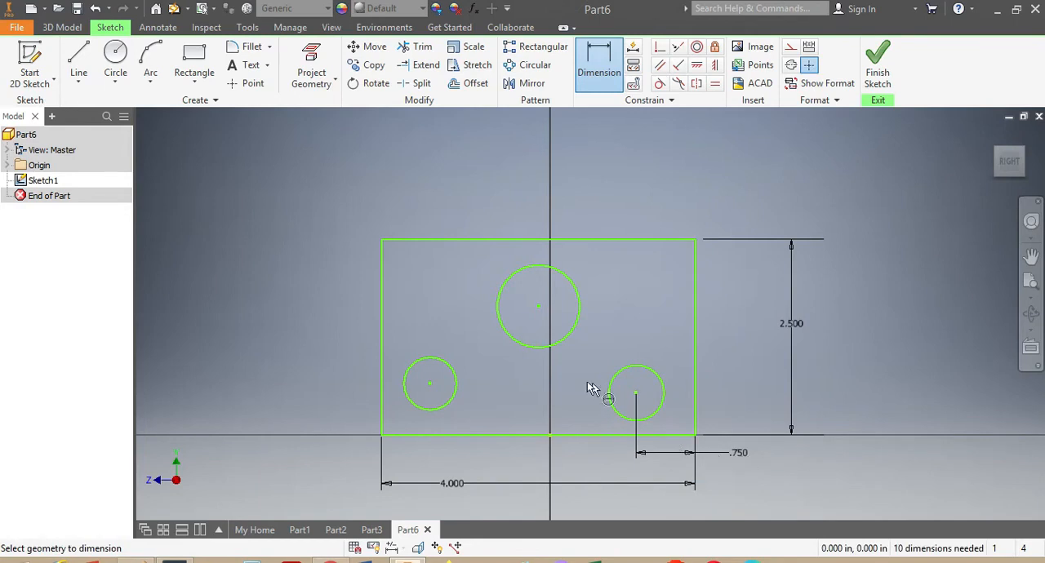
click(625, 441)
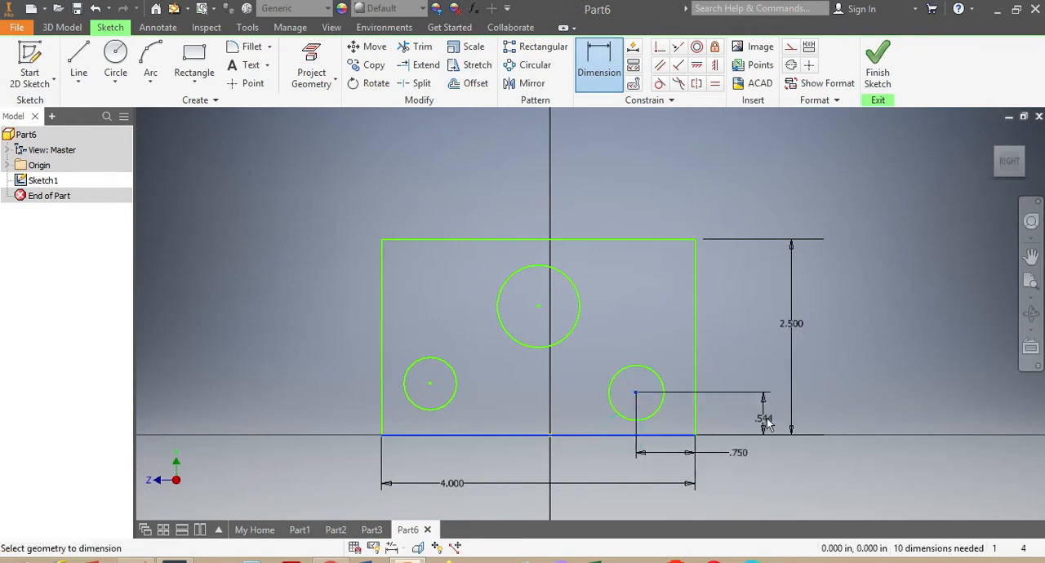
click(772, 412)
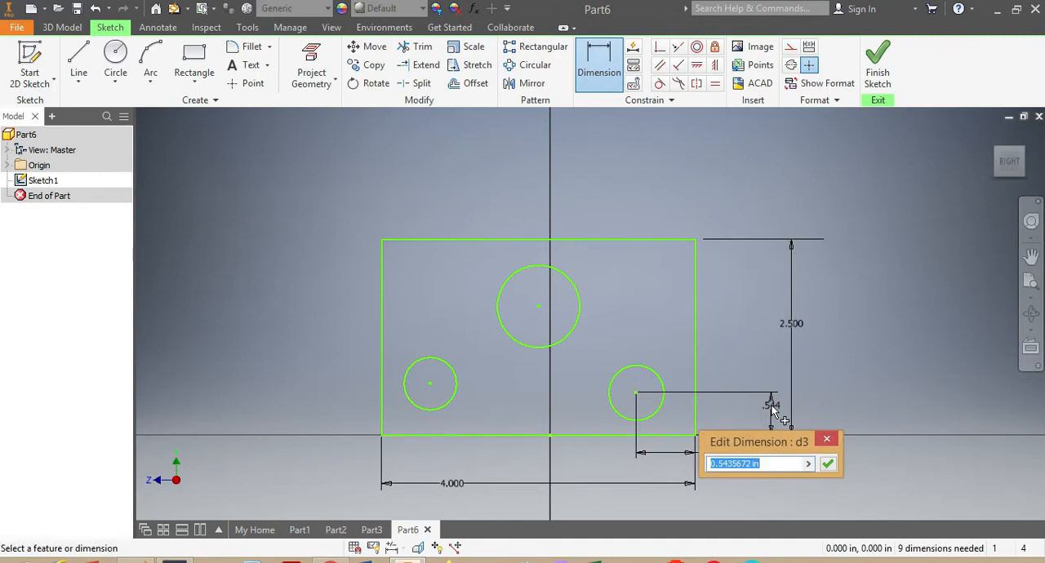
text(0.75)
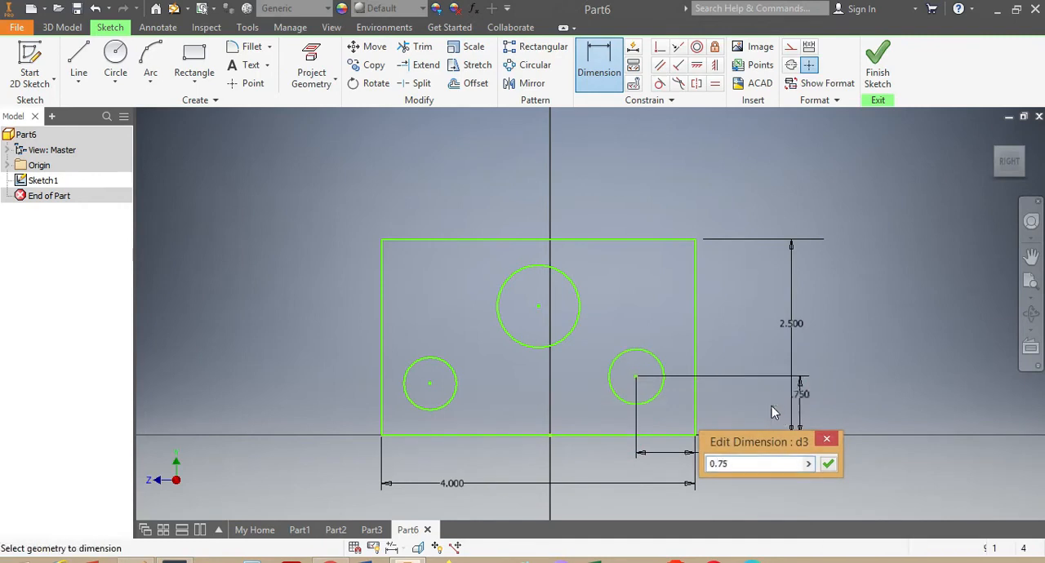
key(Return)
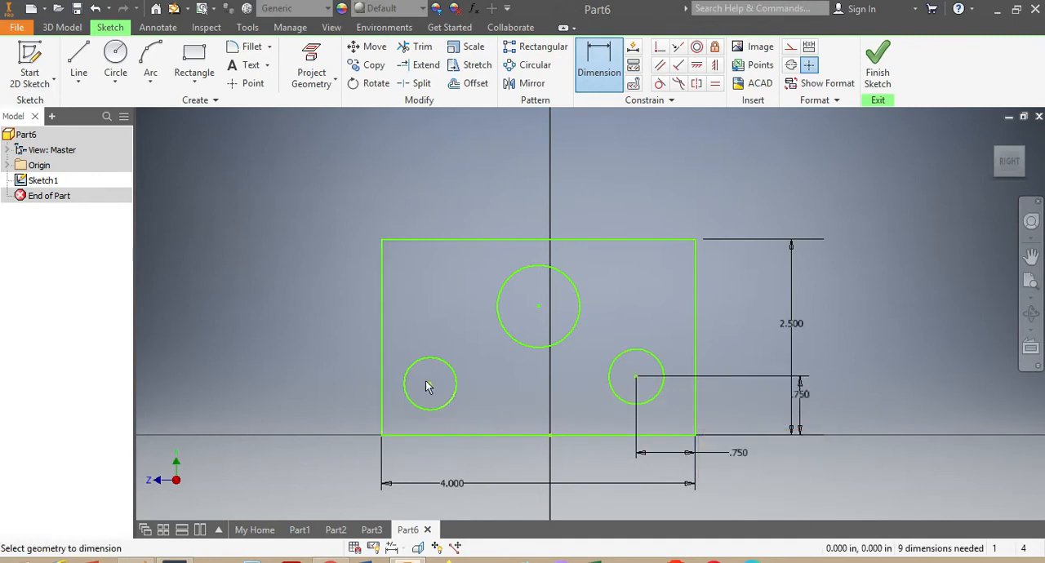
Dimension the lower-left circle's centre 0.75 in above the rectangle's bottom edge and 0.75 in from its left edge.
click(428, 434)
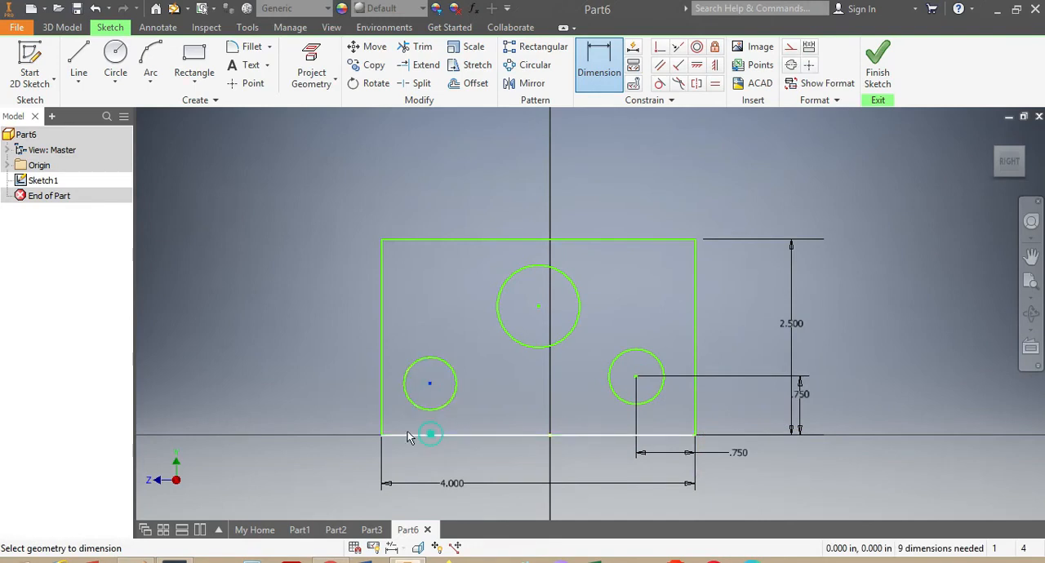
click(319, 418)
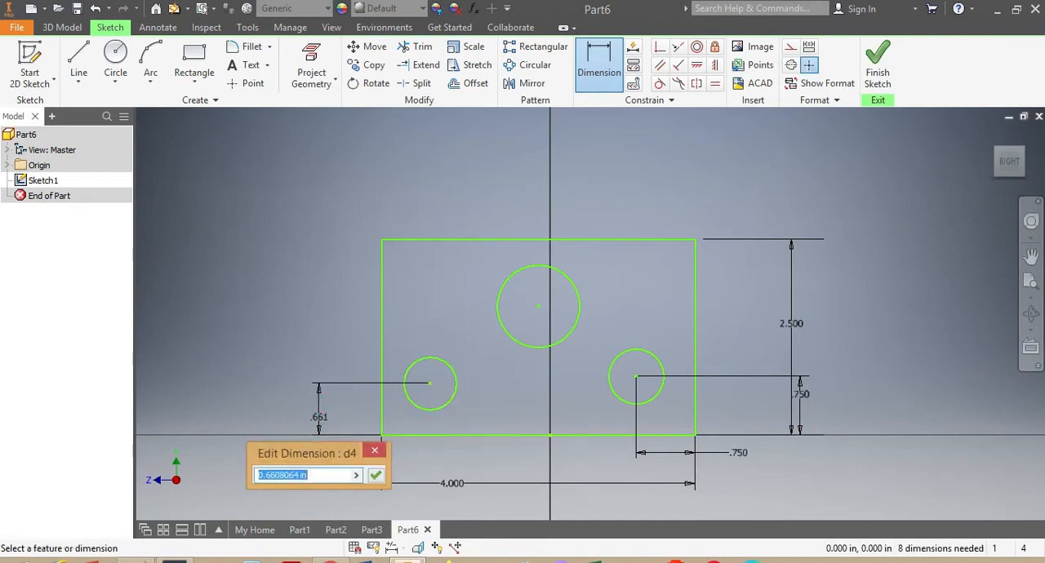
text(.75)
key(Return)
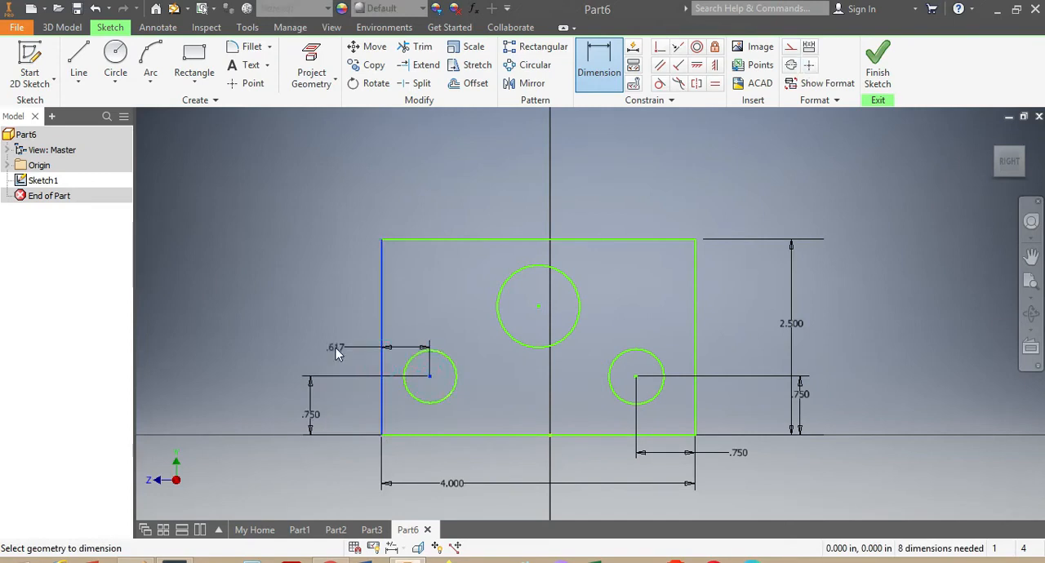
click(337, 348)
text(.)
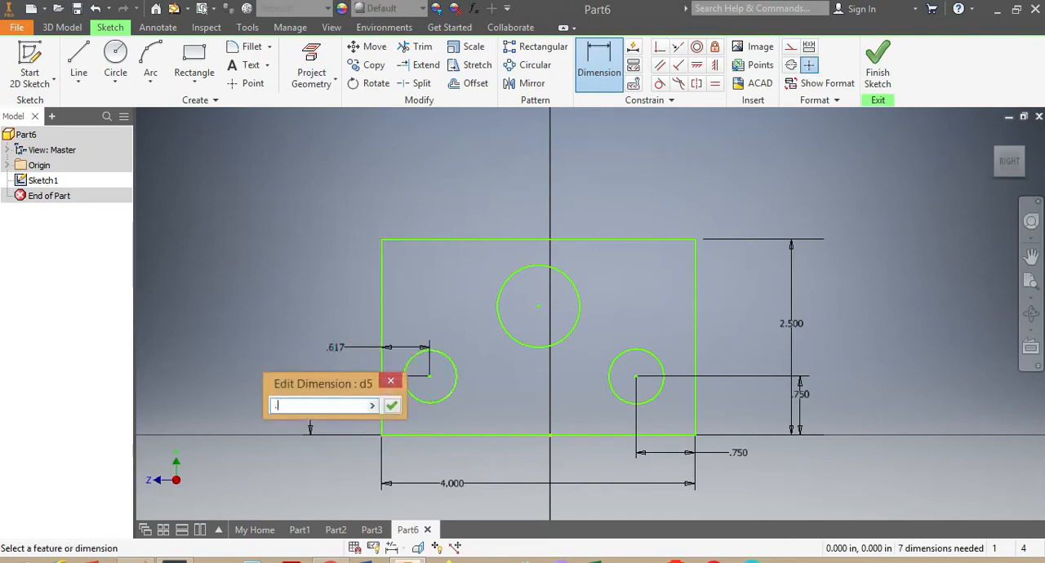
text(75)
key(Return)
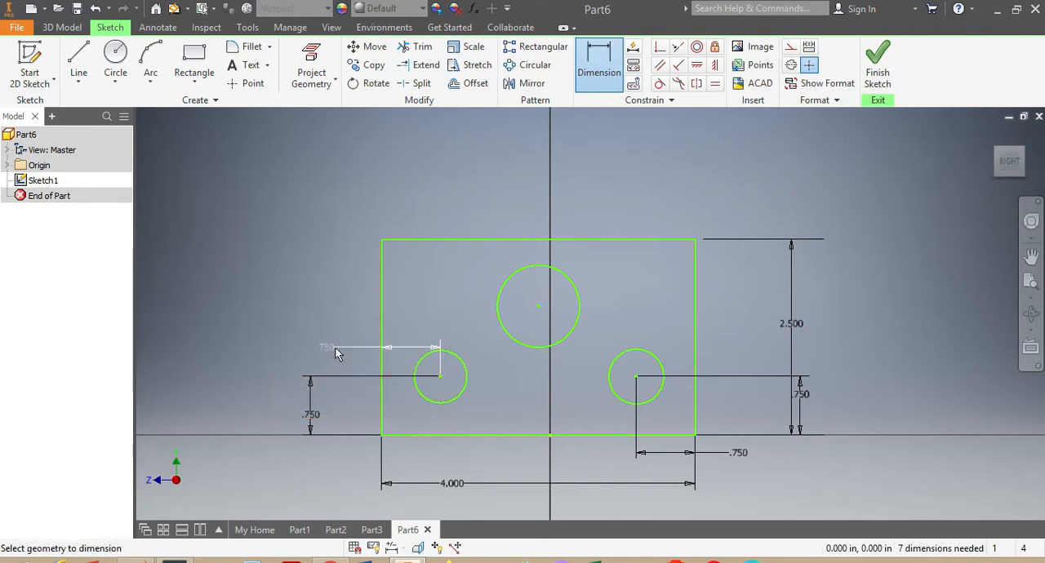
Draw a sloped line across the rectangle's upper-right corner, from the top edge to the right edge.
click(77, 54)
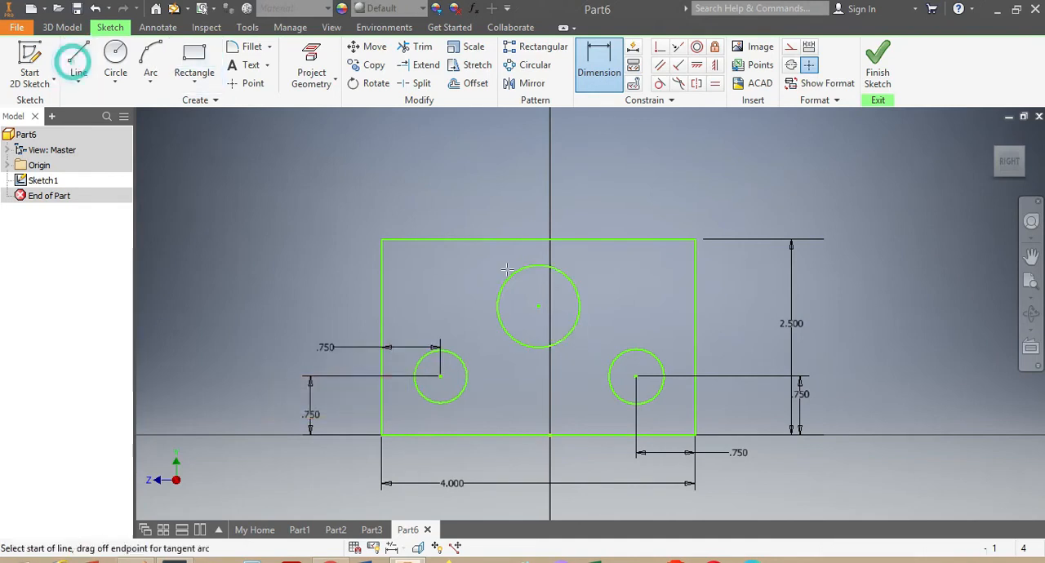
click(589, 240)
double_click(695, 307)
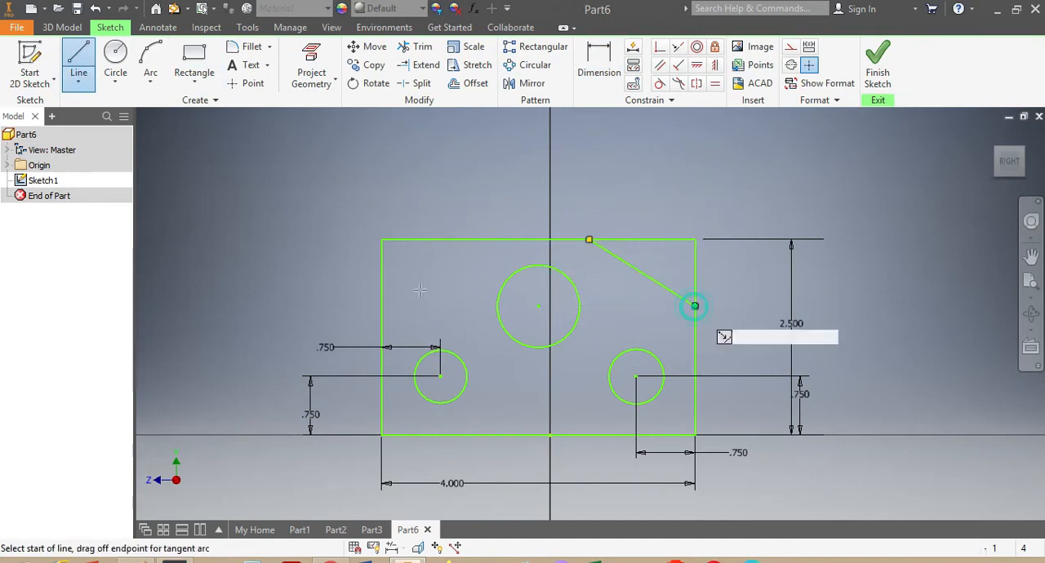
Draw a sloped line across the rectangle's upper-left corner, from the top edge to the left edge.
click(466, 240)
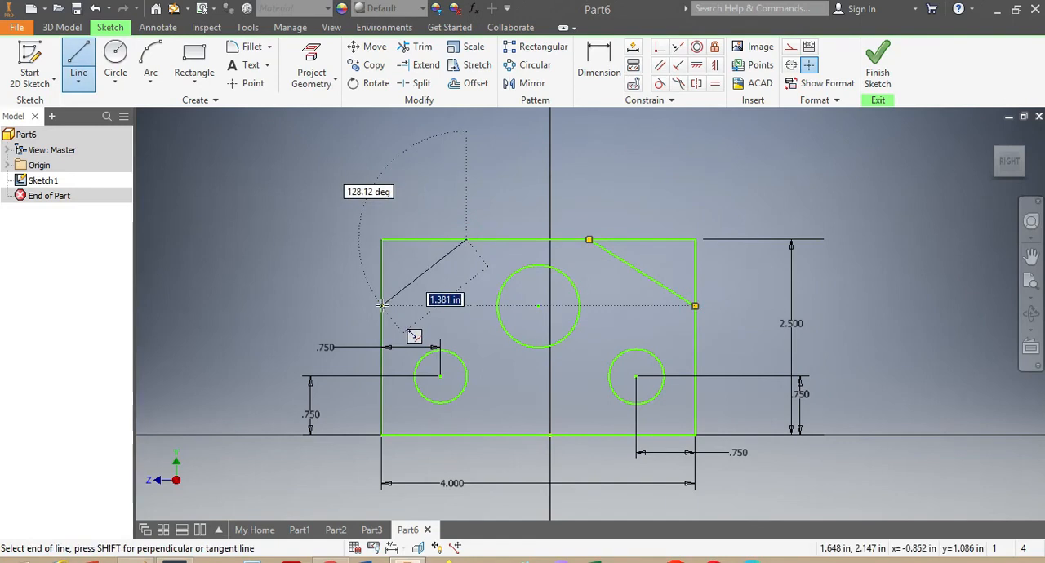
double_click(382, 305)
Dimension the large upper circle's diameter as 1.25 in.
click(599, 59)
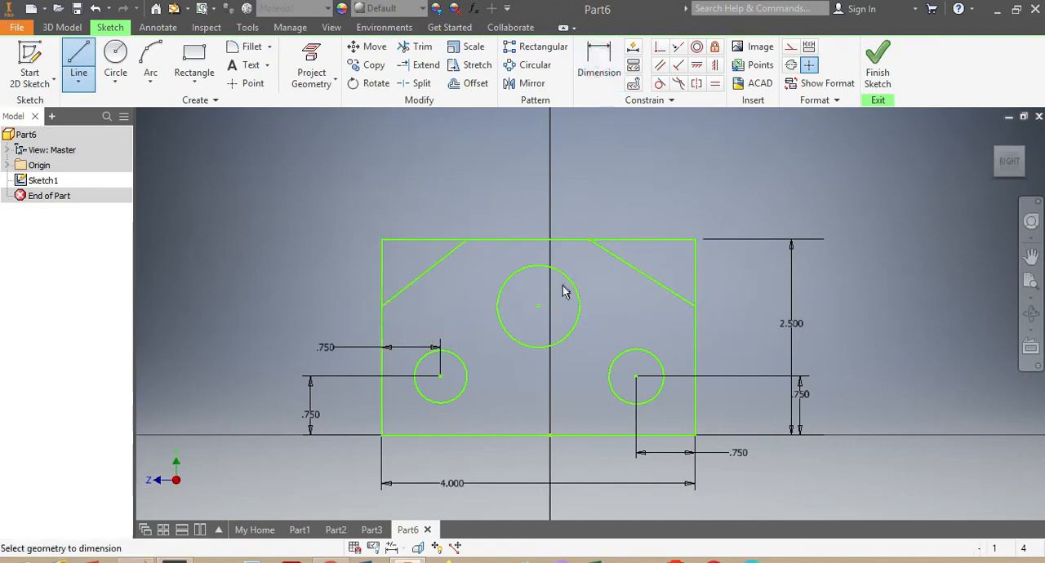
click(576, 296)
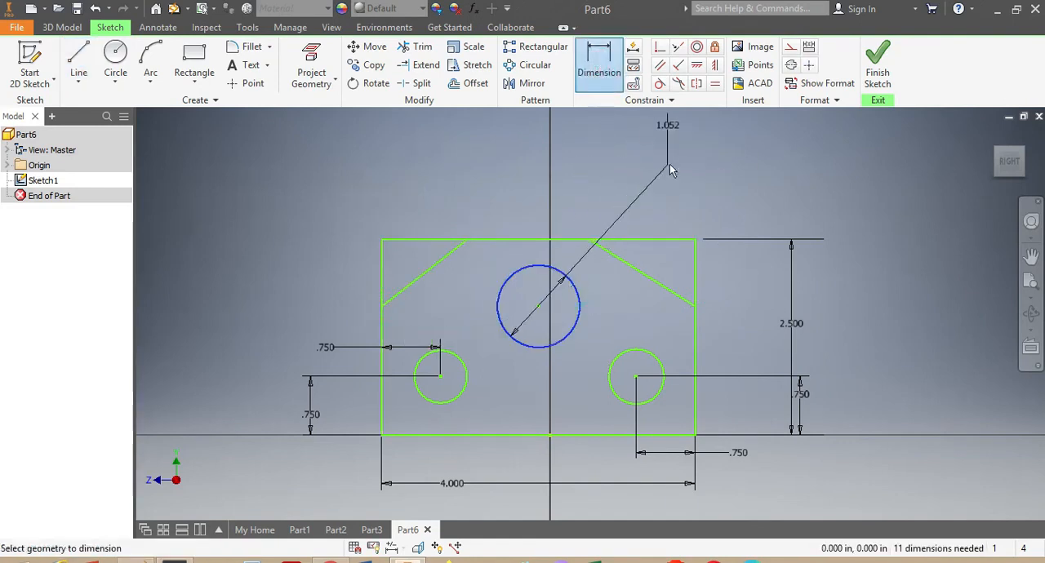
click(712, 205)
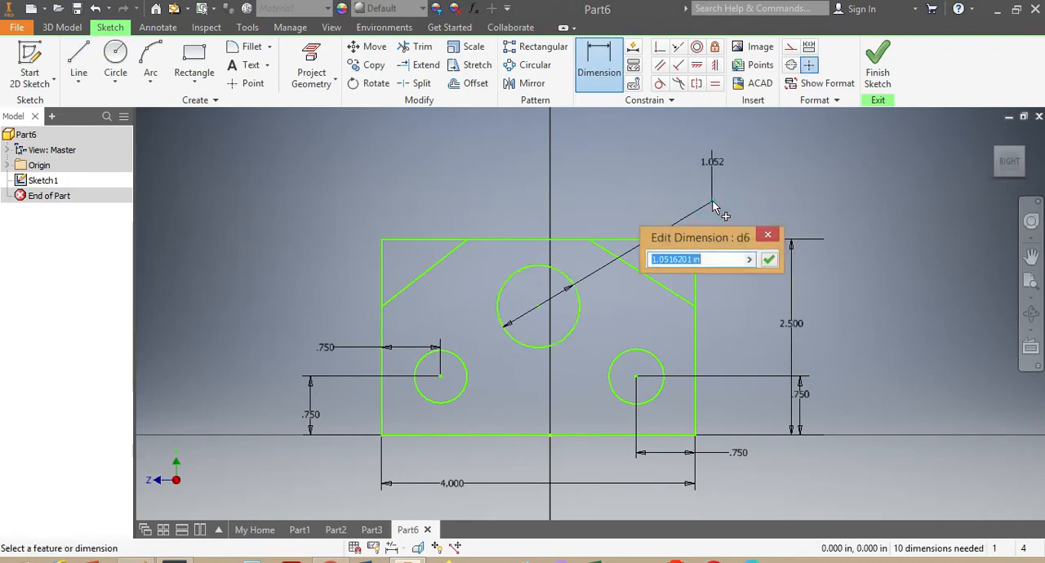
text(1.25)
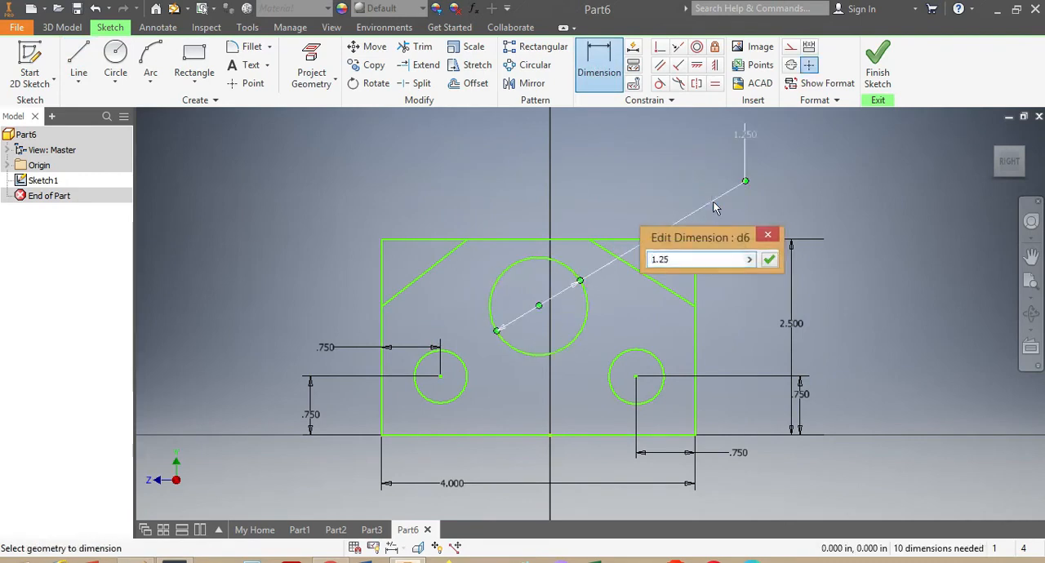
key(Return)
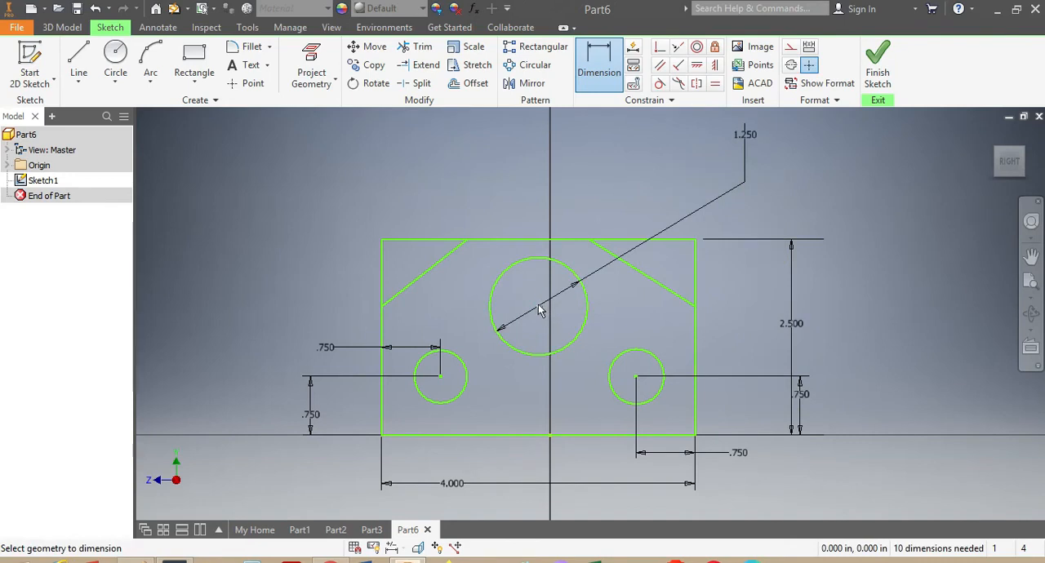
Dimension the large circle's centre 2 in from the rectangle's right edge and 1.25 in above its bottom edge.
click(696, 330)
click(605, 467)
click(660, 522)
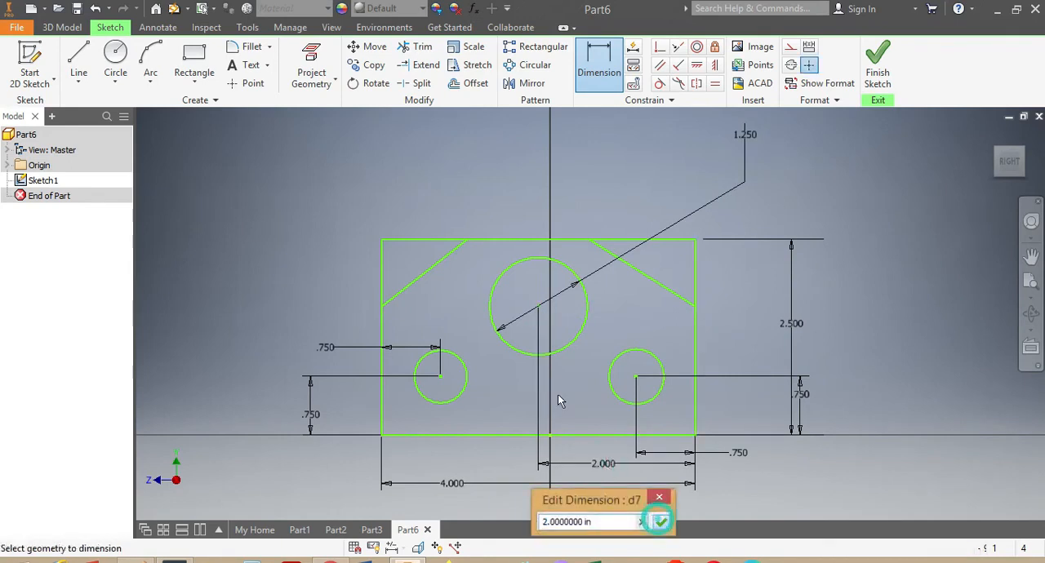
click(539, 309)
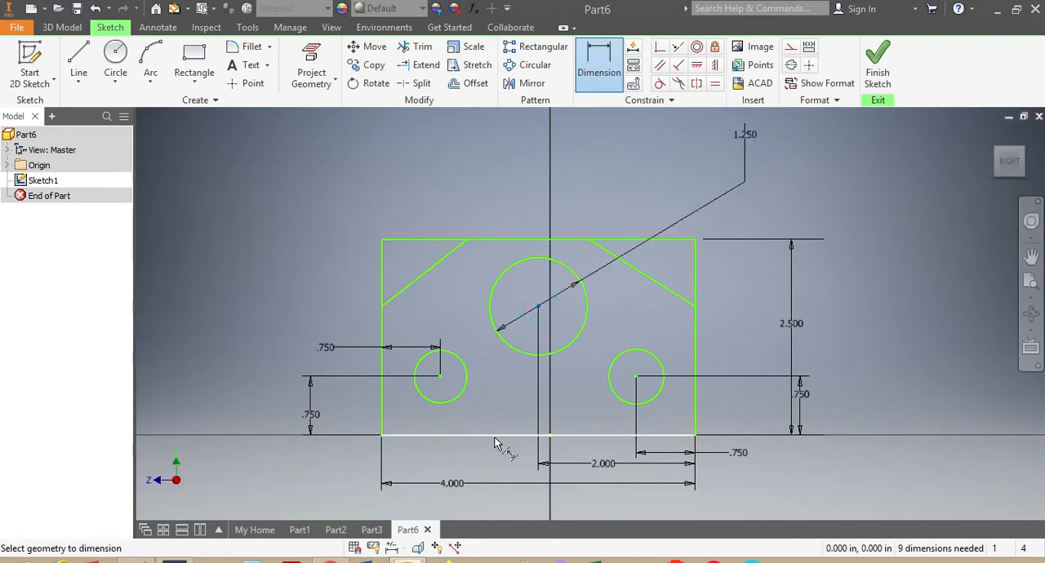
click(495, 436)
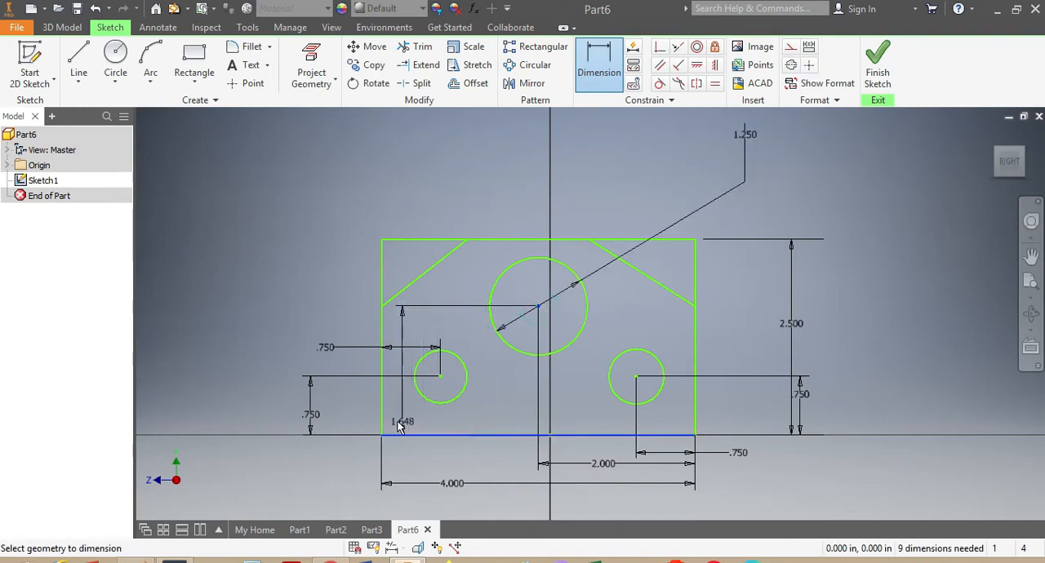
click(247, 398)
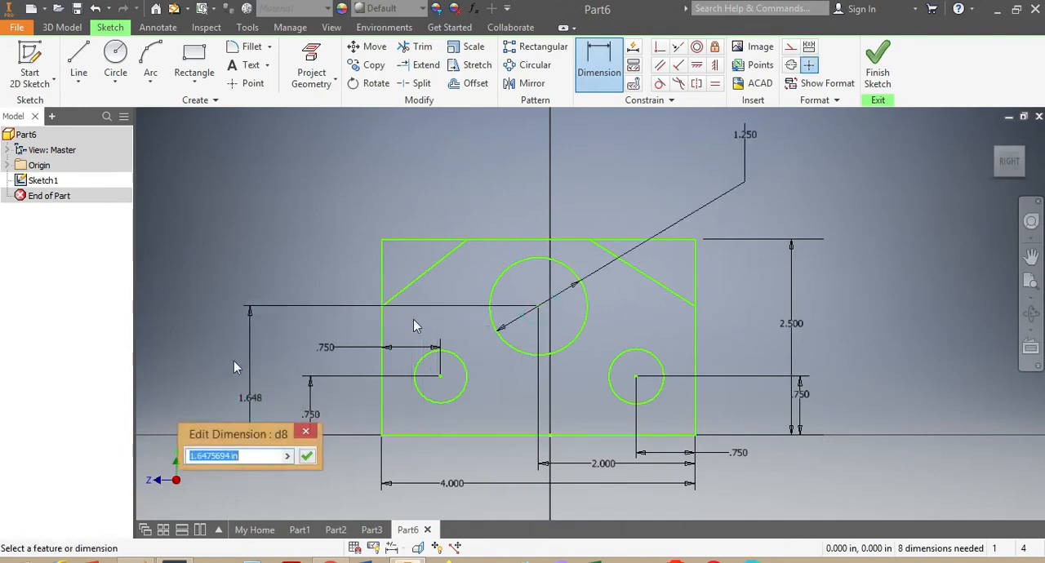
text(1)
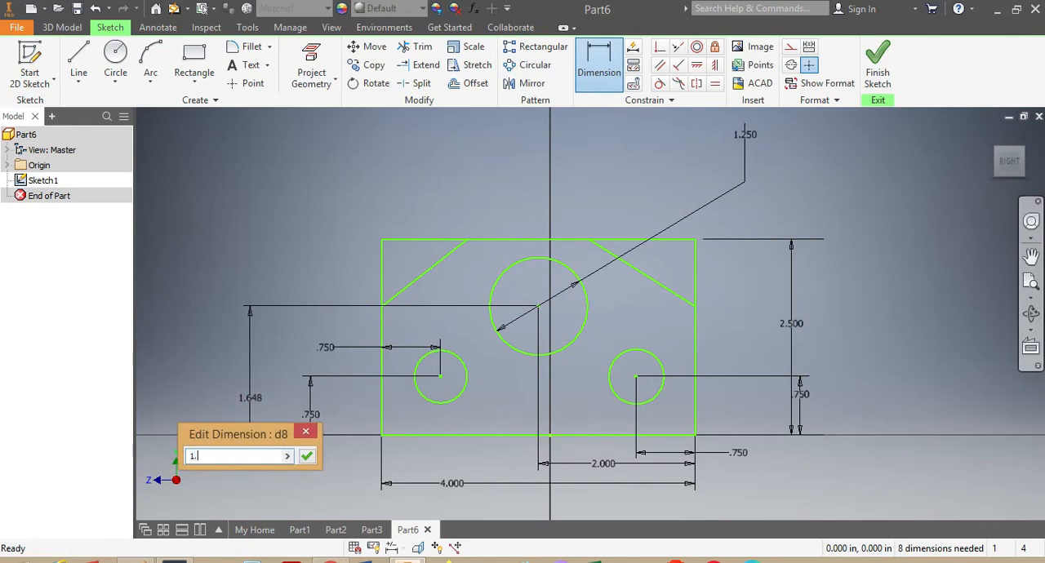
text(.25)
key(Return)
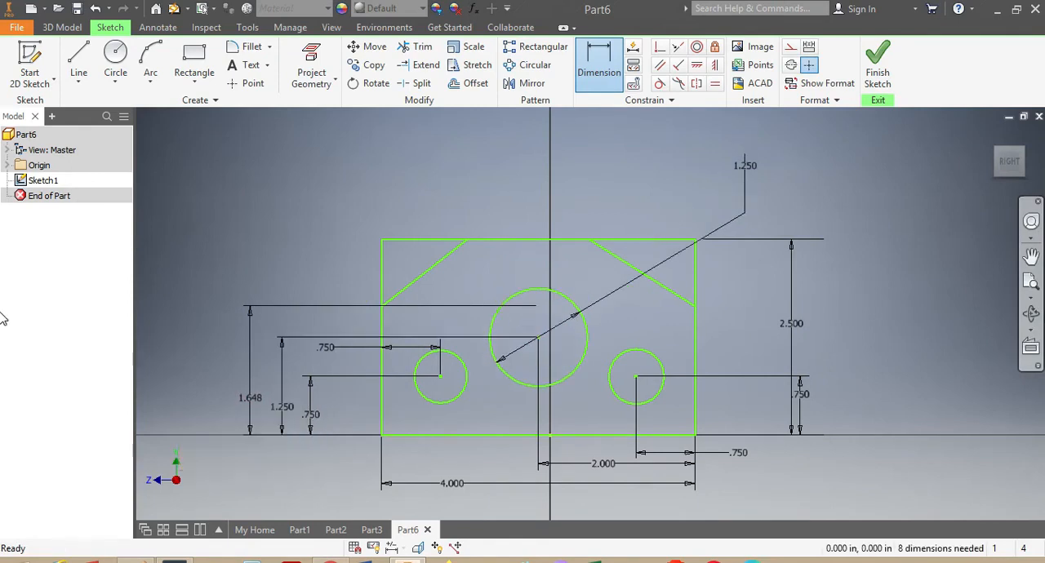
Dimension the distance between the two sloped lines' upper endpoints along the top edge as 1.25 in.
click(467, 241)
click(591, 240)
click(579, 209)
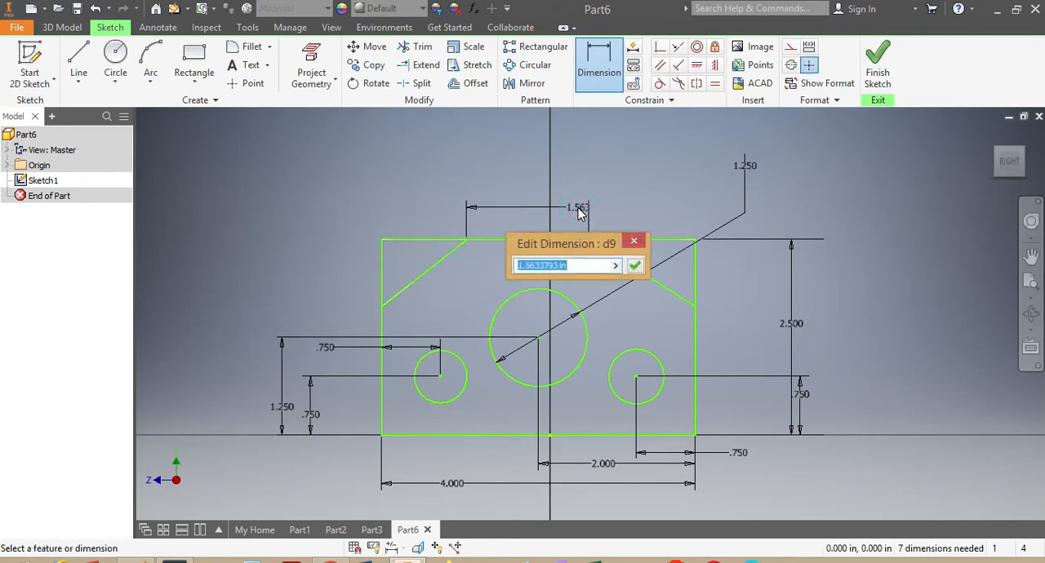
text(1.25)
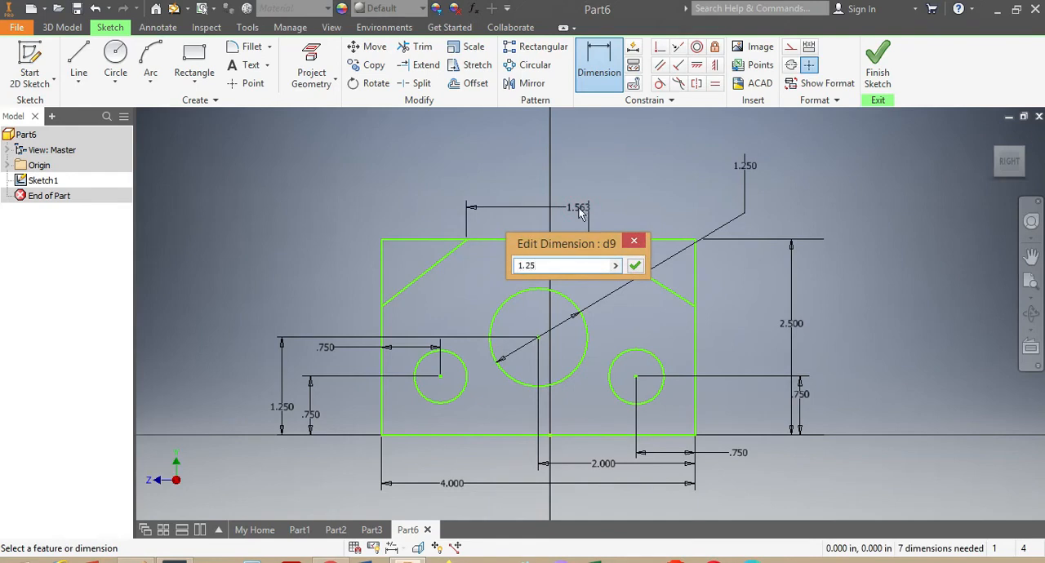
key(Return)
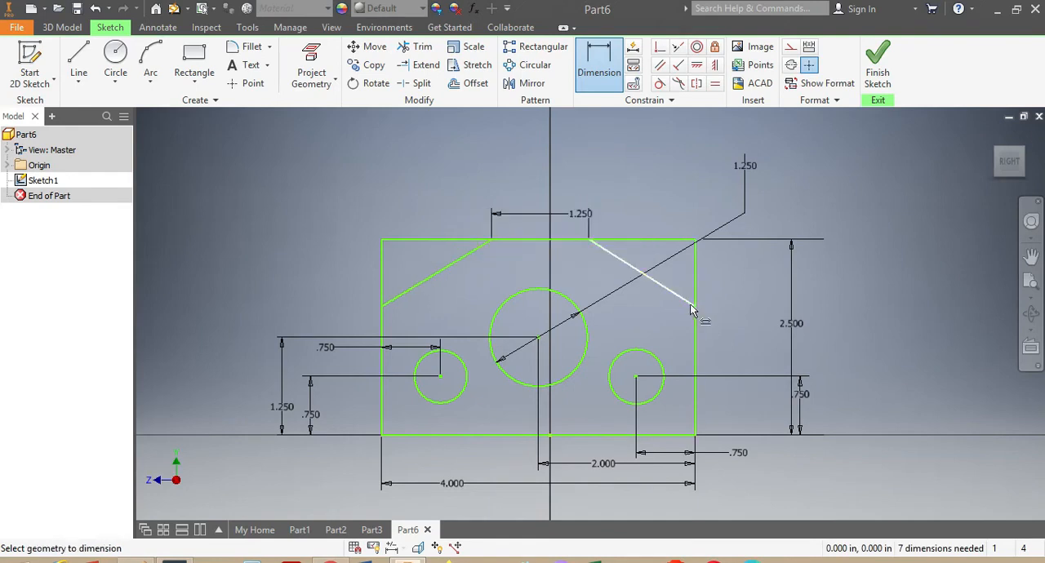
Dimension the right sloped line's lower endpoint 1.75 in above the rectangle's bottom edge.
click(695, 307)
click(683, 435)
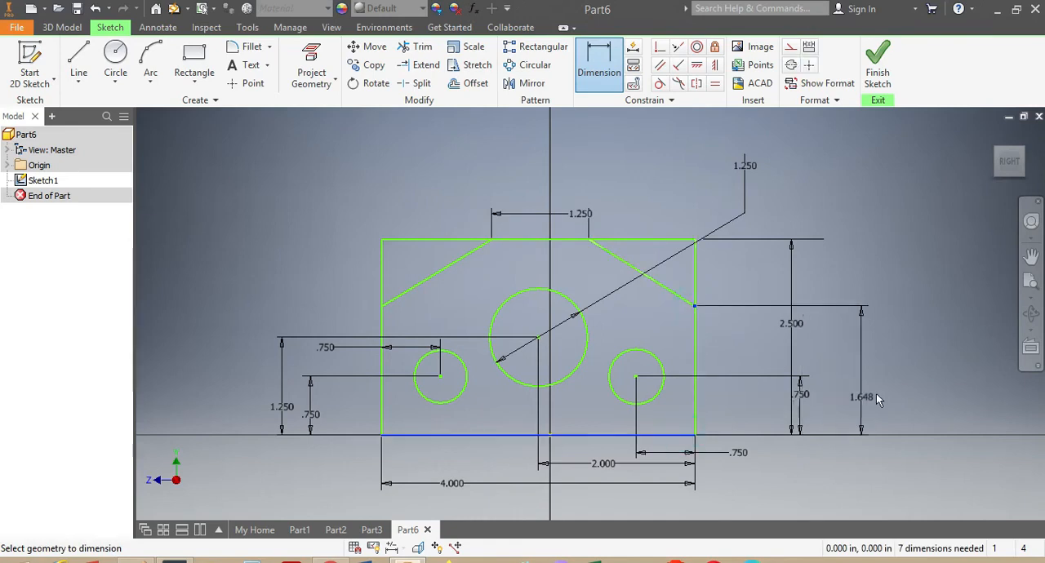
click(885, 390)
text(1.)
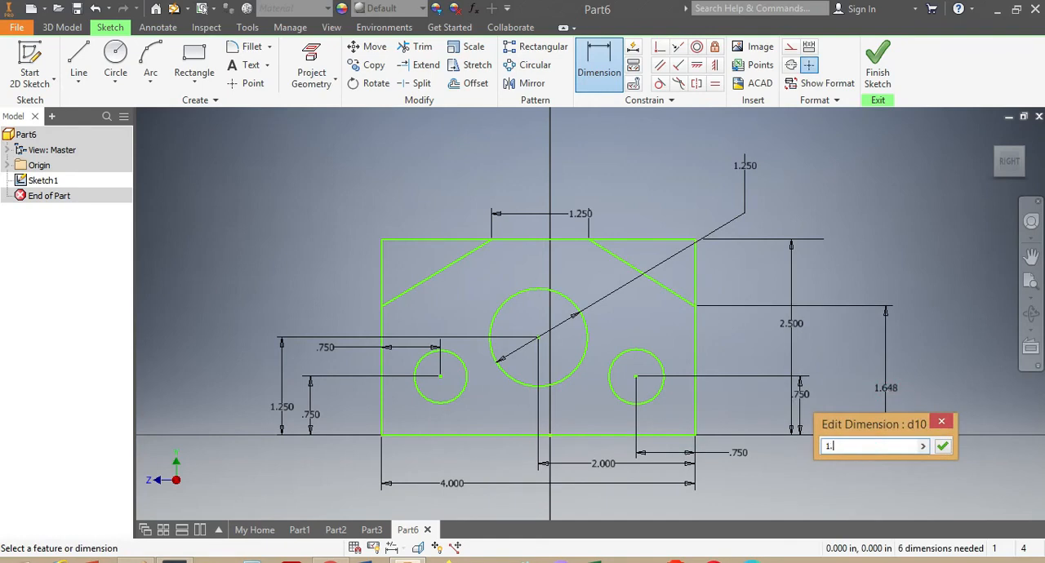
text(75)
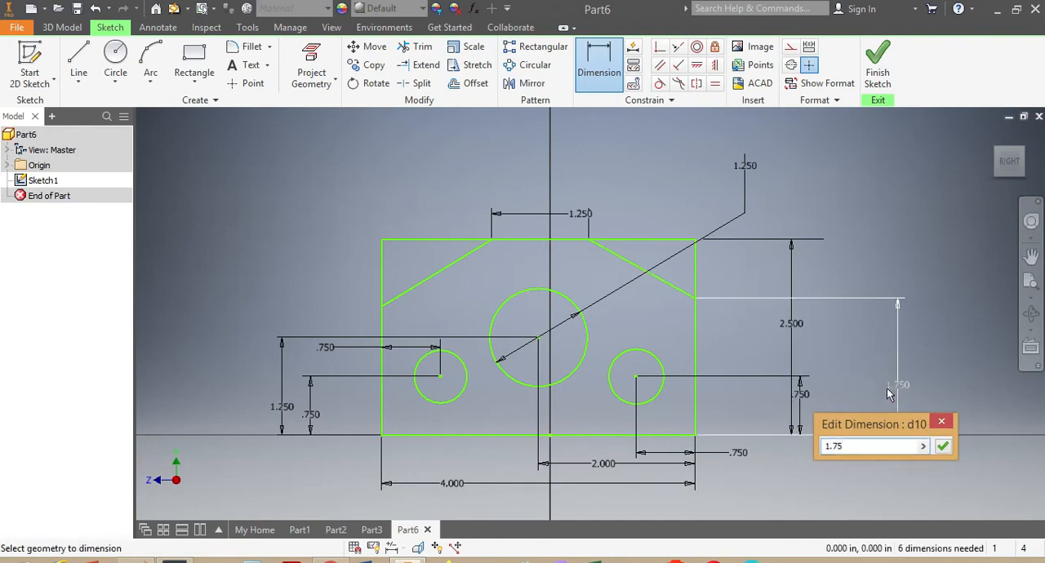
key(Return)
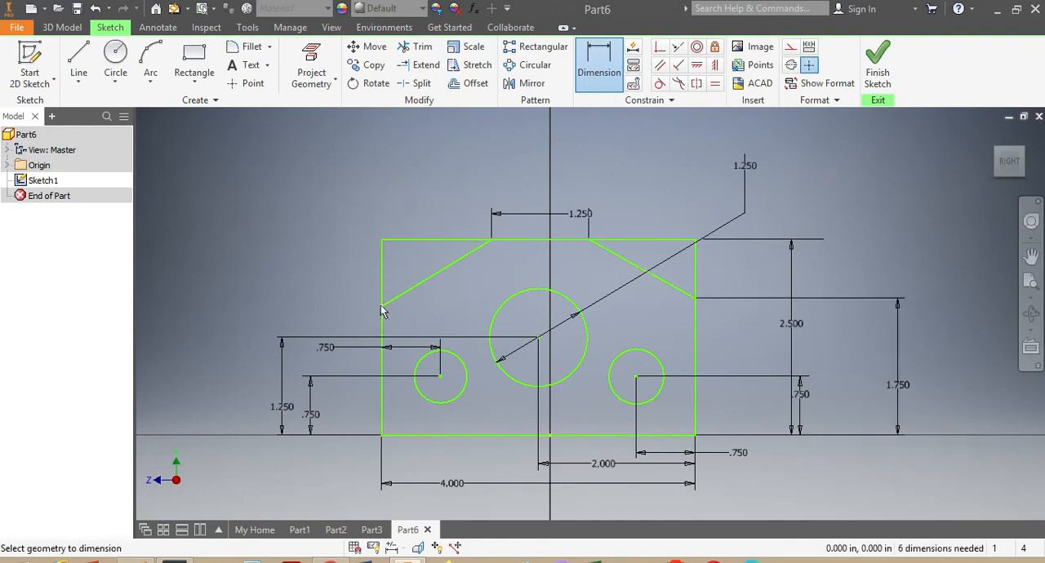
Dimension the left sloped line's lower endpoint 1.75 in above the rectangle's bottom edge.
click(383, 435)
click(230, 405)
text(1)
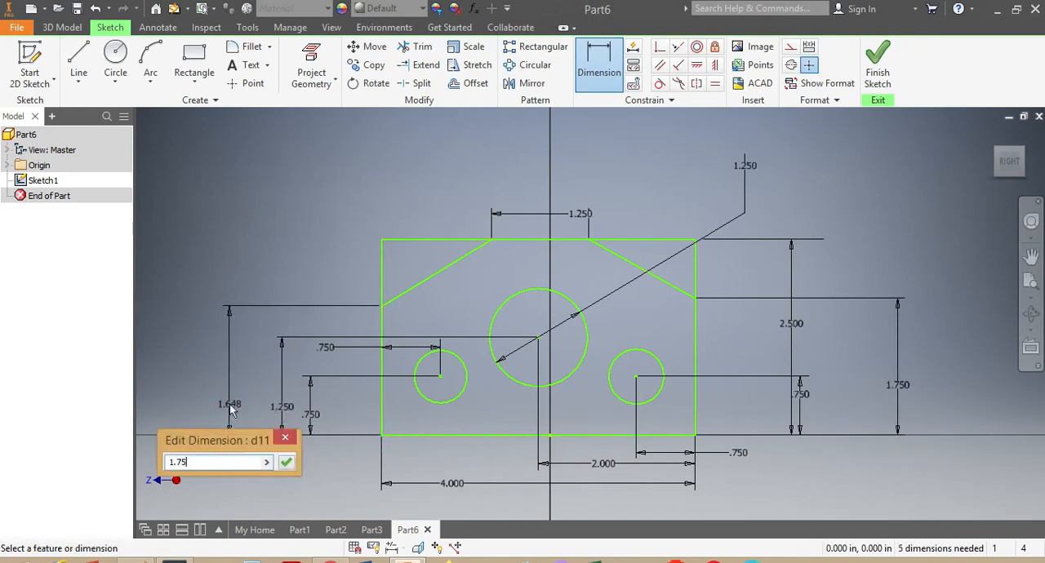
text(.75)
key(Return)
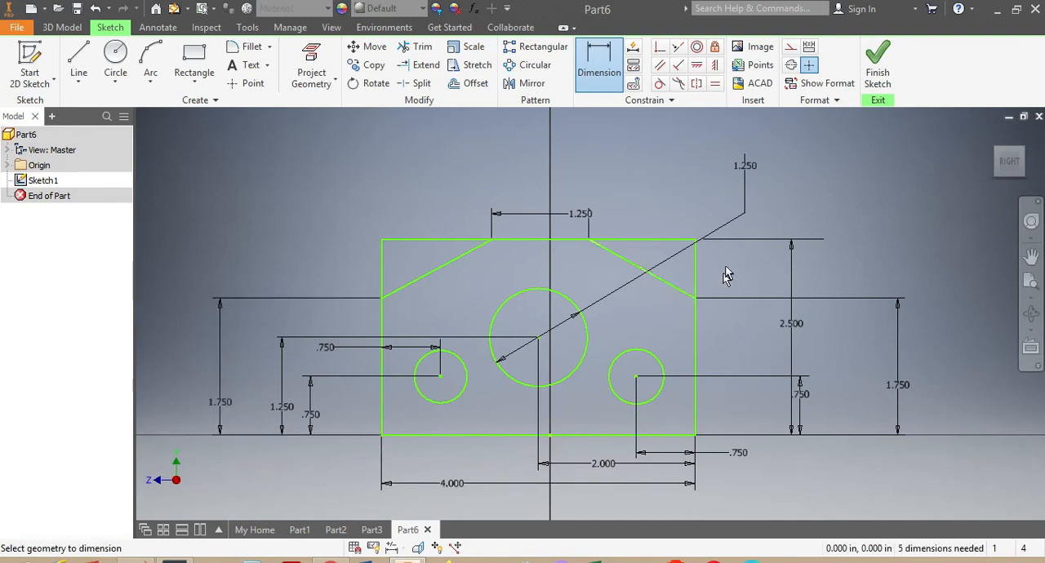
Delete the rectangle's 2.5 in overall height dimension.
key(Escape)
click(744, 238)
key(Delete)
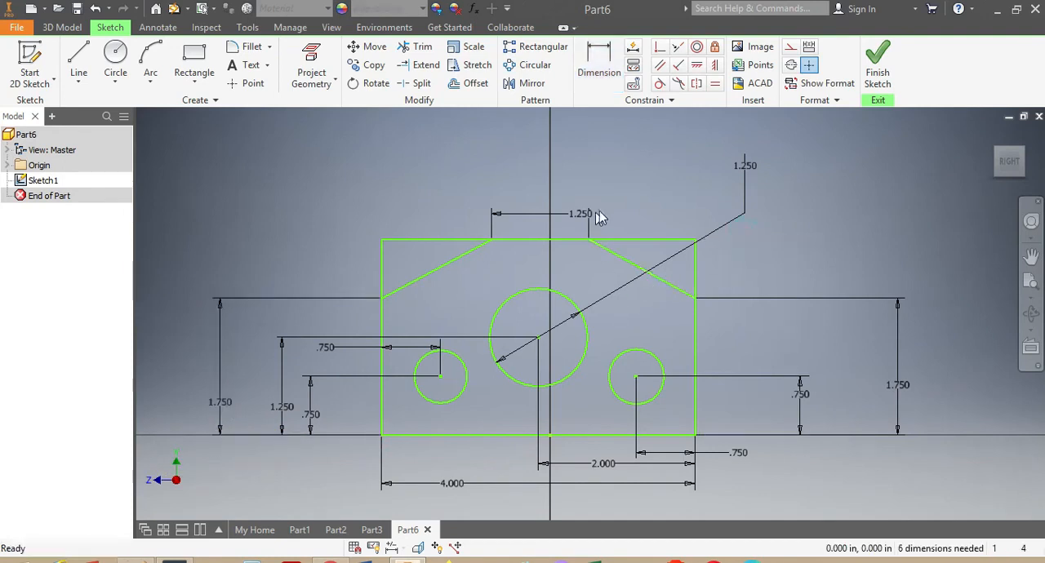
Trim the top and side edge segments outside the sloped lines at both upper corners of the rectangle.
click(418, 47)
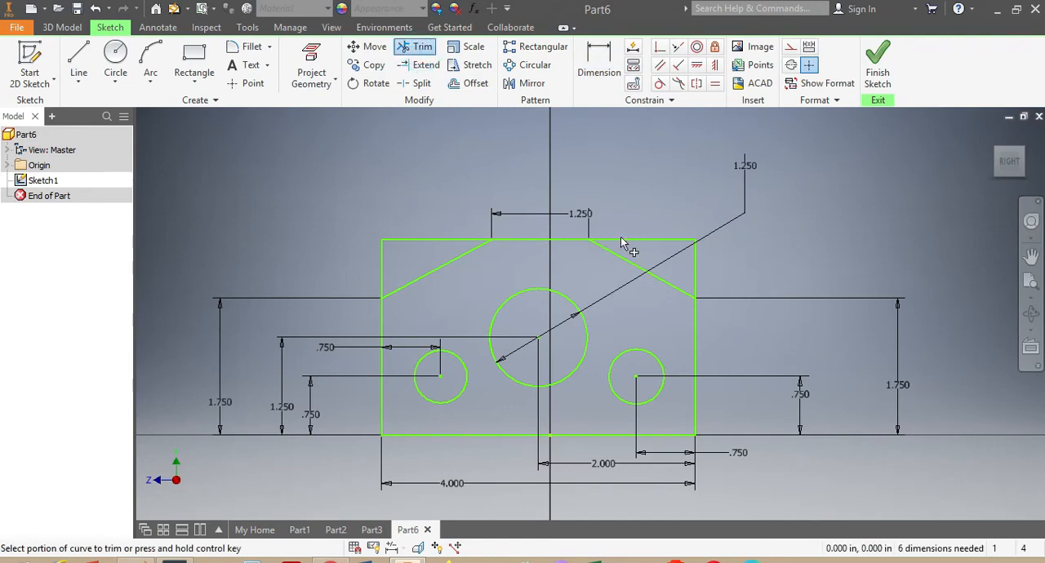
click(629, 242)
click(695, 267)
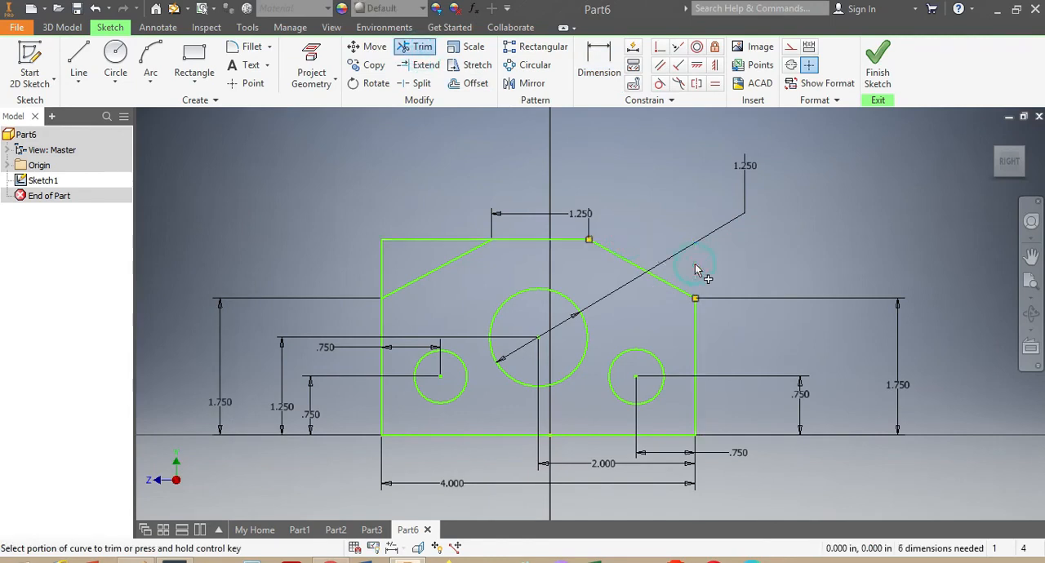
click(431, 239)
click(383, 269)
Dimension the profile's overall height between its top and bottom edges as 2.5 in.
scroll(601, 382, down, 5)
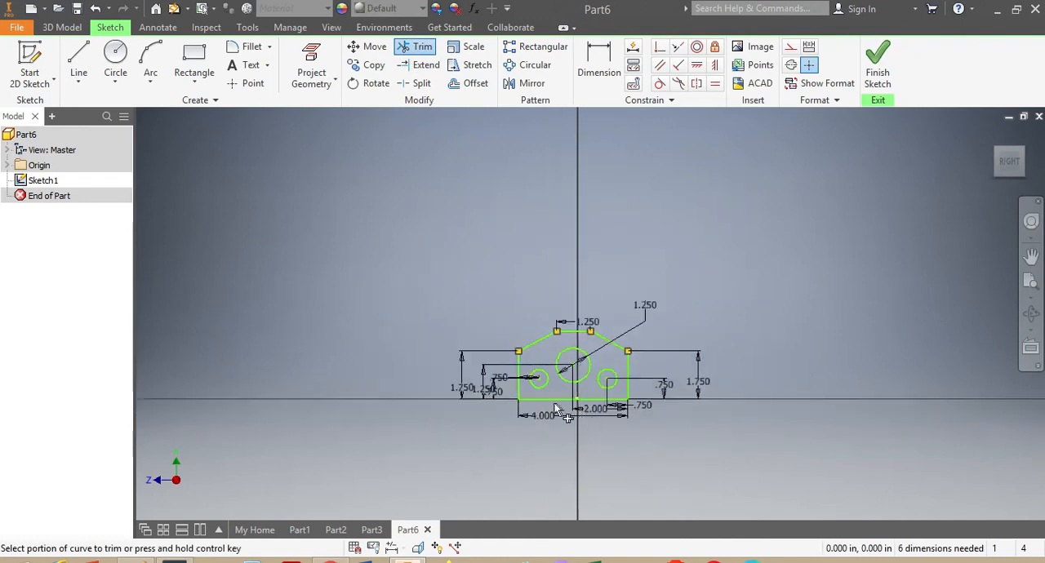
scroll(554, 407, up, 3)
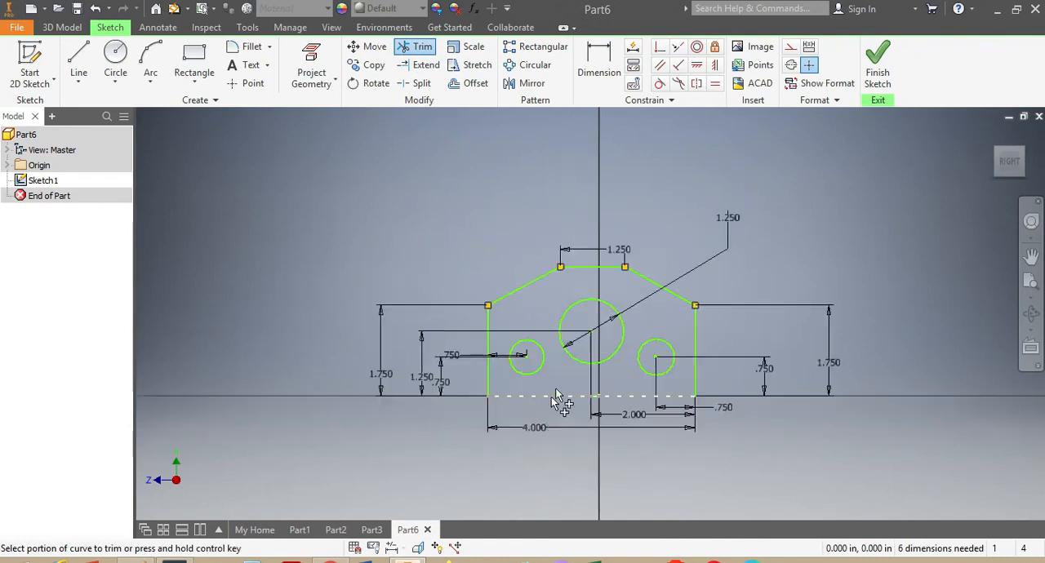
click(599, 64)
click(584, 268)
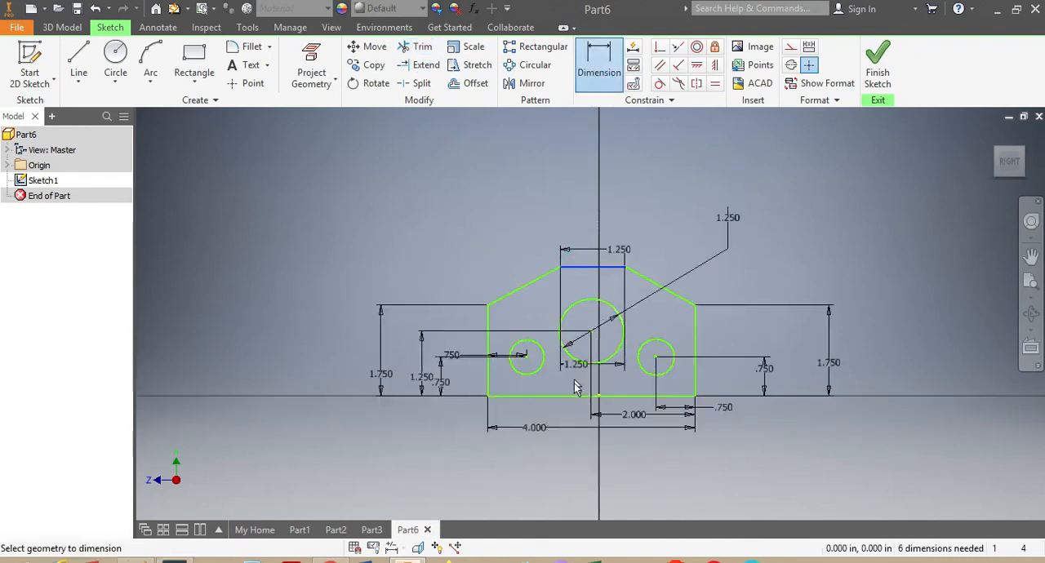
click(572, 396)
click(904, 360)
click(960, 420)
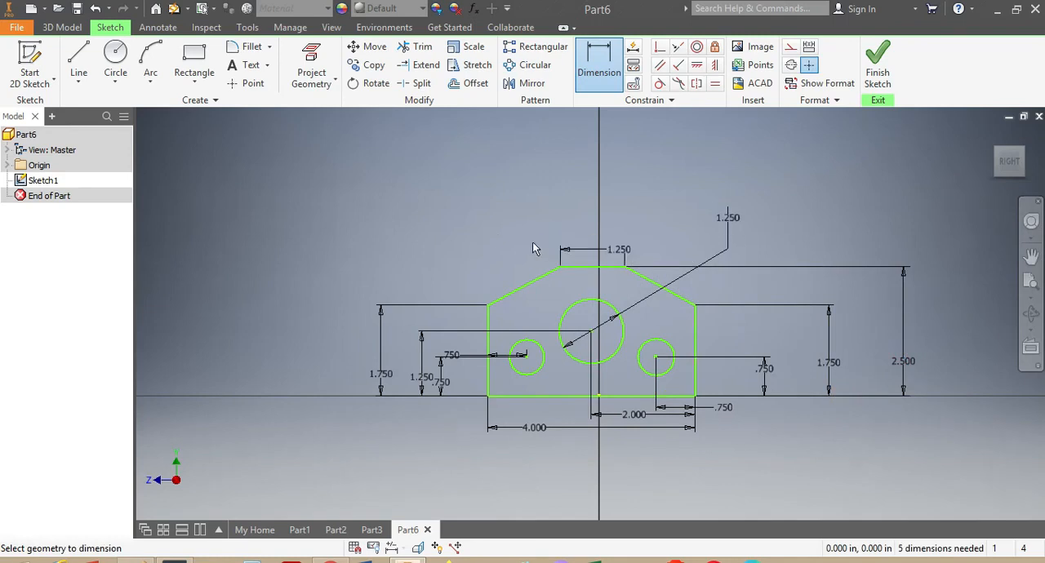
Extrude the plate profile around the three holes to a thickness of 0.25 in.
click(62, 27)
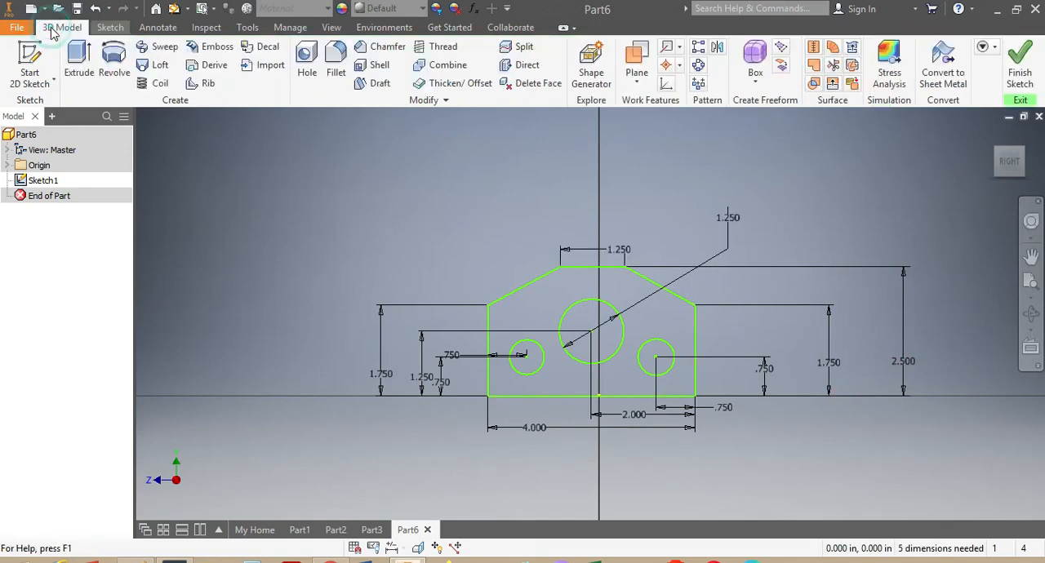
click(75, 56)
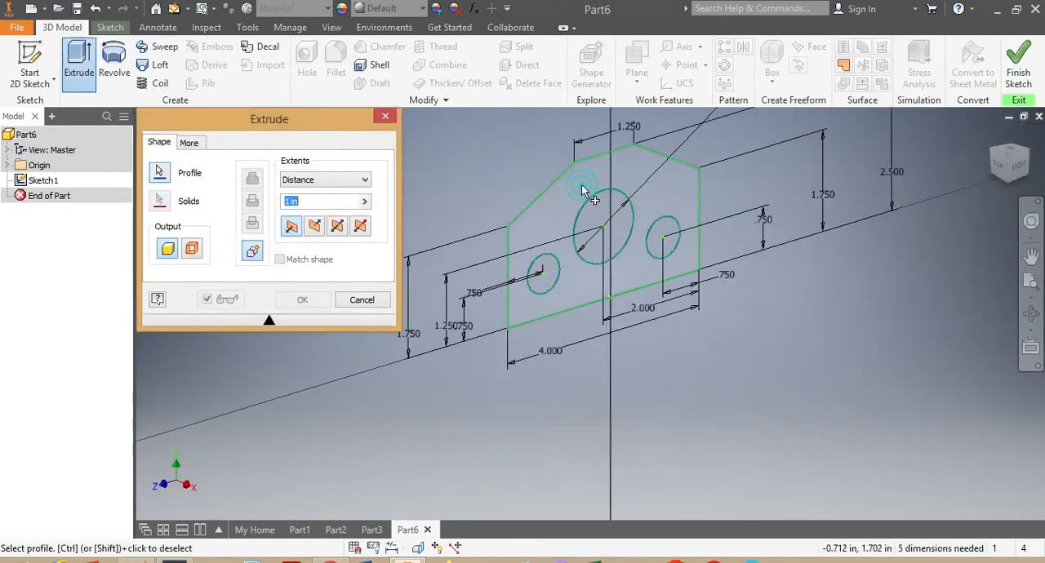
click(581, 185)
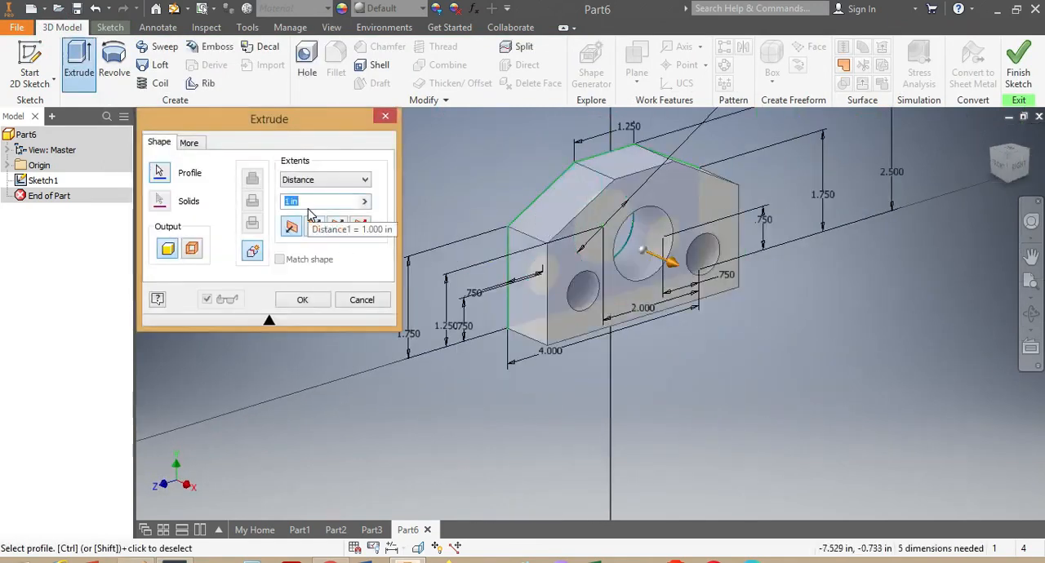
text(.2)
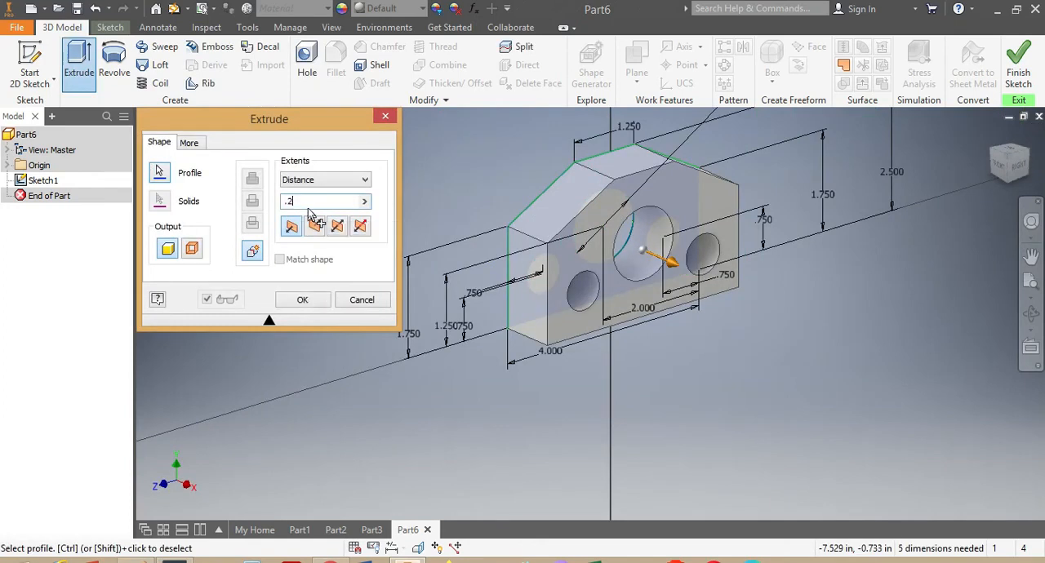
text(5)
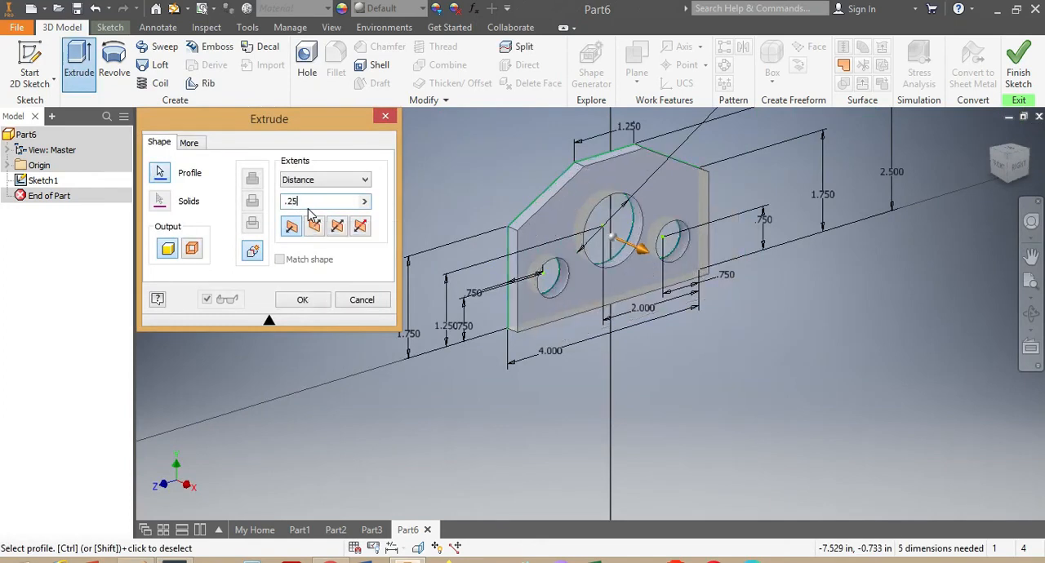
key(Return)
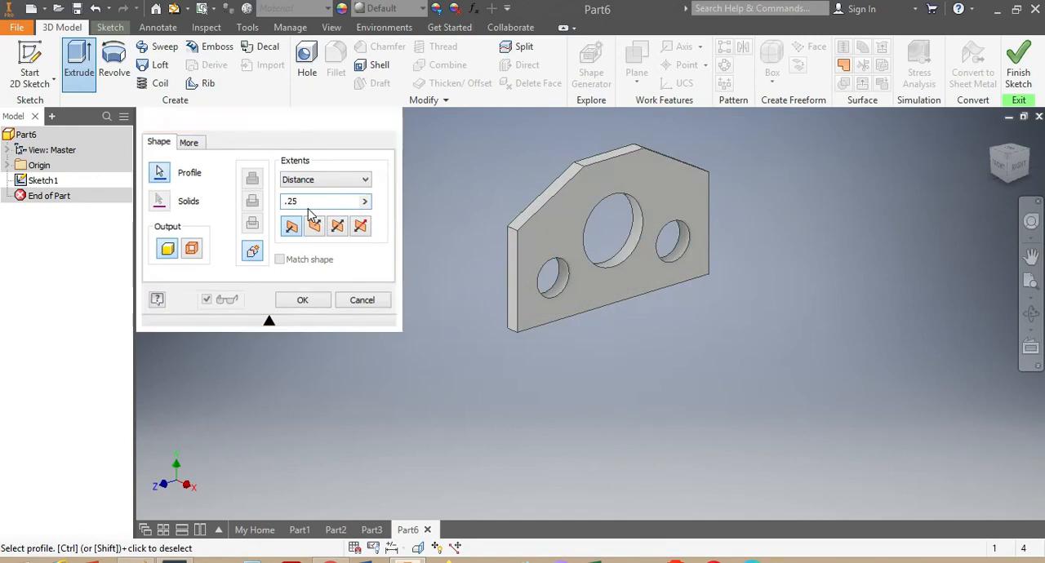
scroll(620, 173, down, 3)
scroll(619, 166, up, 3)
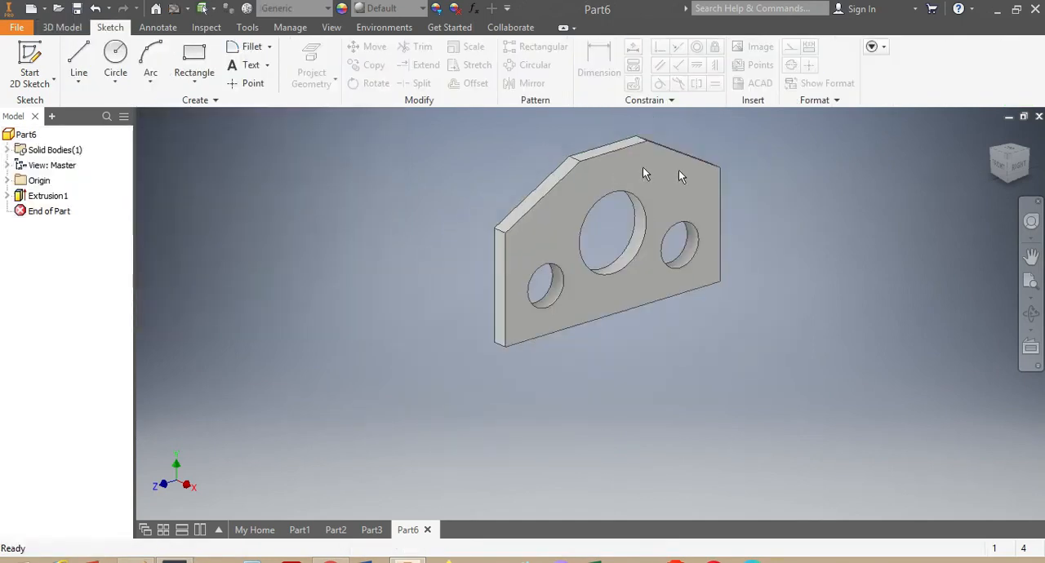
Assign the Steel, Mild material from the Inventor Material Library to the plate.
mouse_move(1010, 169)
mouse_down()
mouse_move(907, 139)
mouse_move(866, 269)
mouse_move(784, 237)
mouse_move(734, 138)
mouse_move(747, 269)
mouse_move(784, 326)
mouse_up()
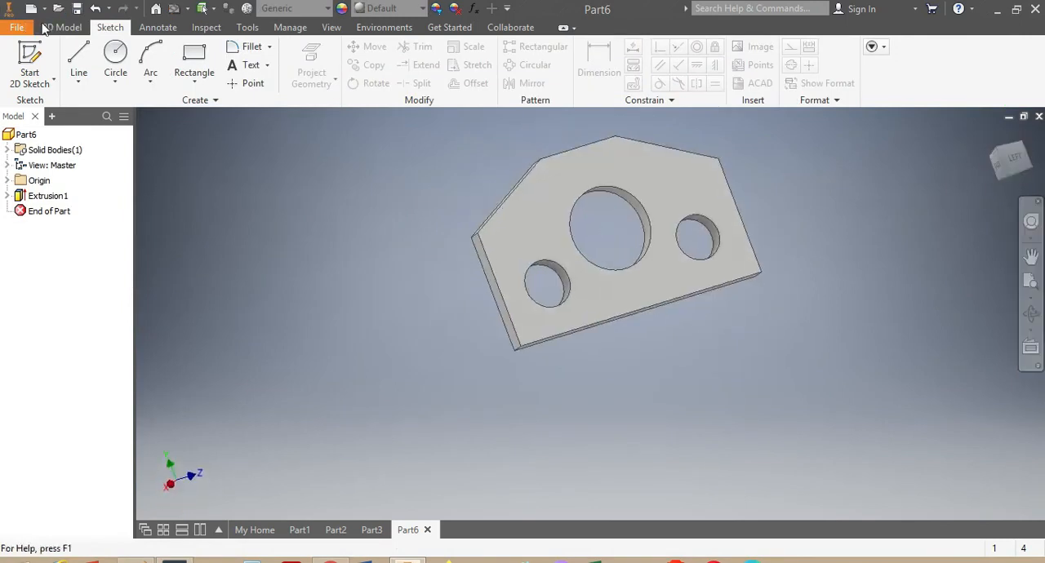
click(325, 10)
scroll(331, 220, down, 9)
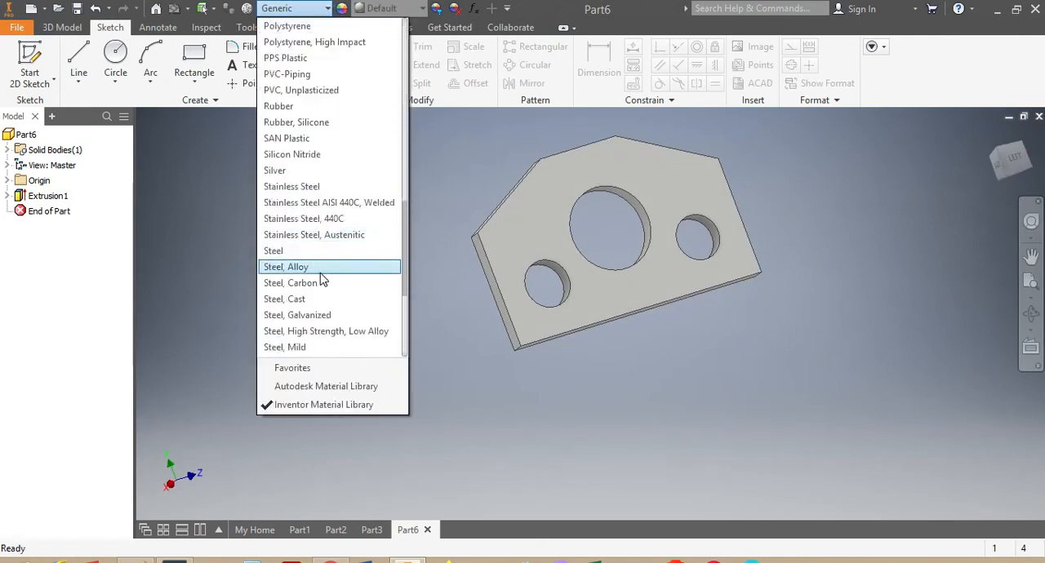
scroll(323, 315, down, 1)
click(324, 301)
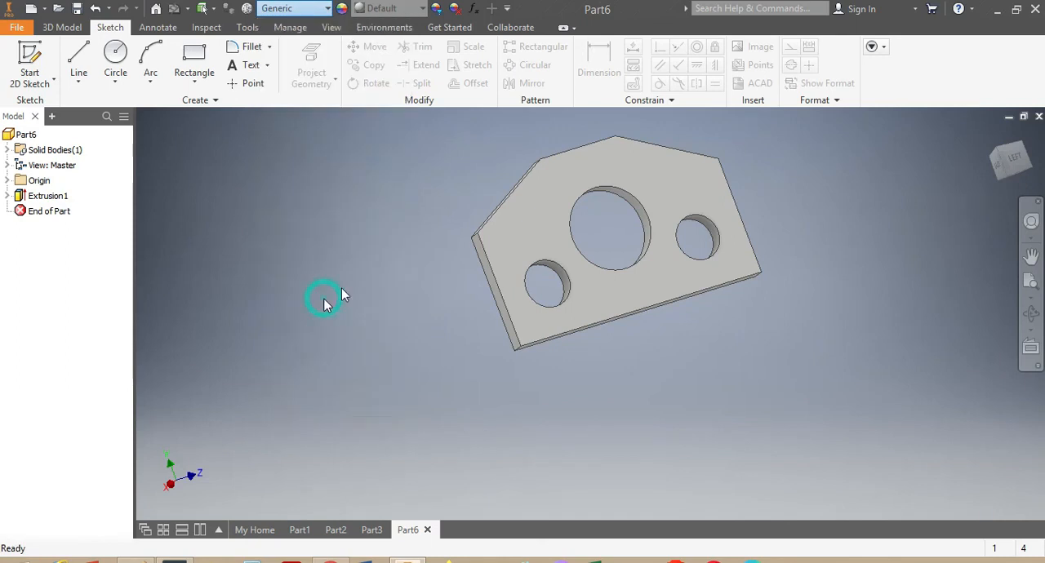
scroll(625, 212, up, 3)
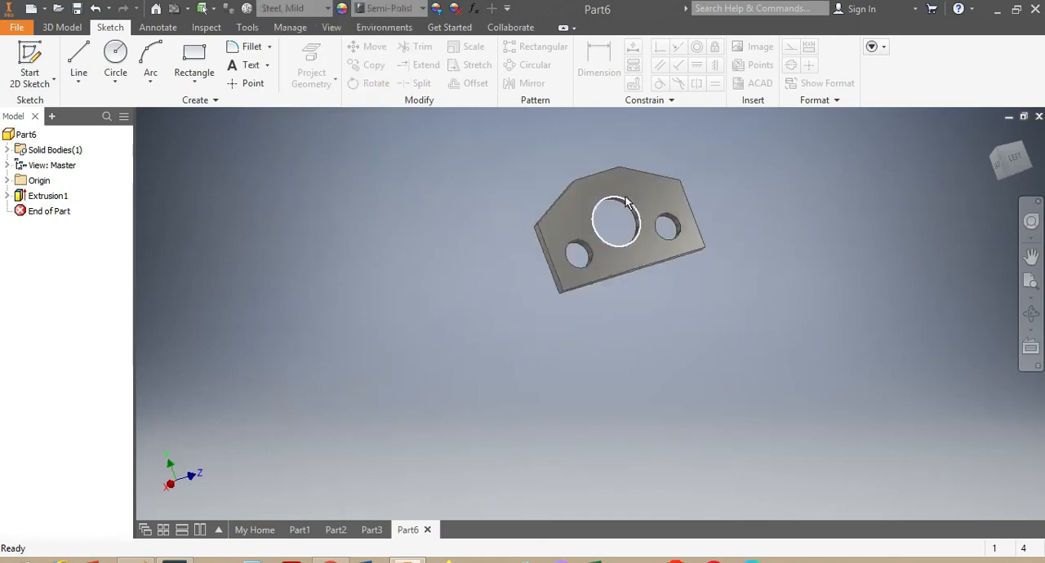
scroll(625, 204, down, 4)
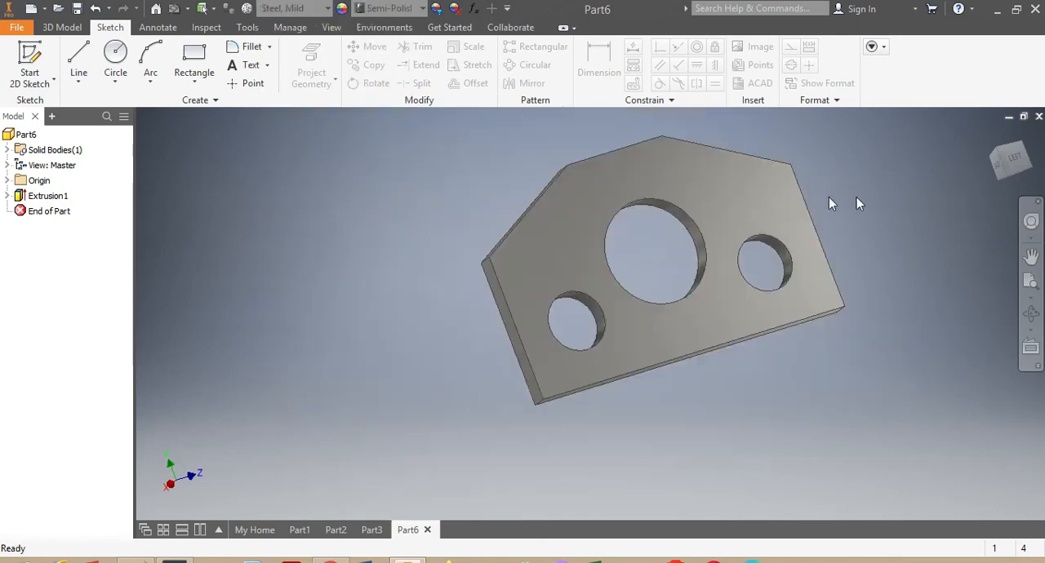
mouse_move(978, 161)
mouse_down()
mouse_move(988, 159)
mouse_move(980, 172)
mouse_move(992, 159)
mouse_move(988, 192)
mouse_move(1010, 147)
mouse_move(996, 169)
mouse_move(1030, 167)
mouse_up()
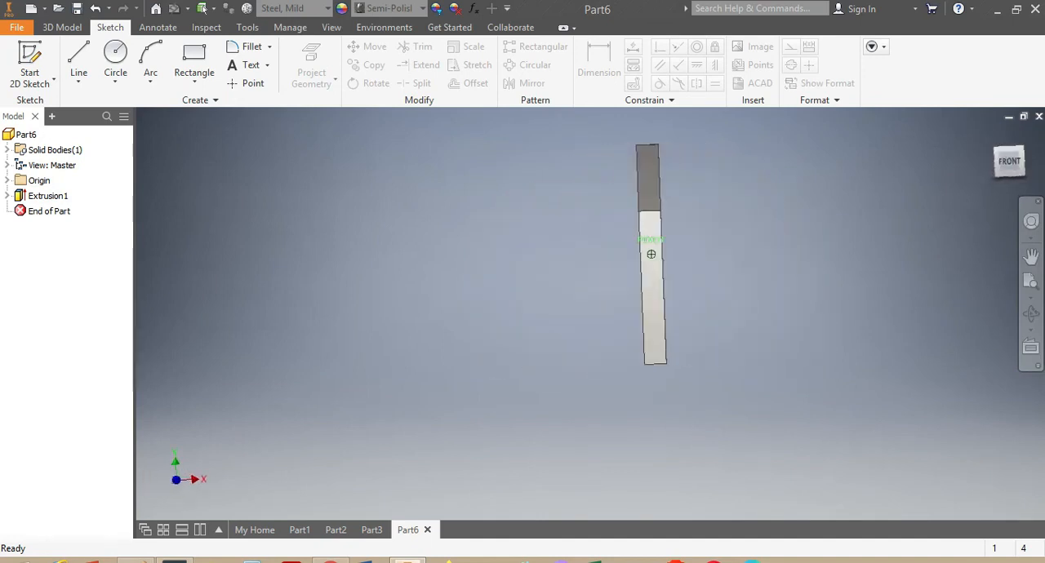
mouse_move(650, 254)
shift+middle_down()
mouse_move(694, 310)
mouse_move(637, 245)
mouse_move(694, 261)
mouse_move(629, 286)
mouse_move(678, 277)
mouse_move(735, 245)
mouse_move(661, 176)
mouse_move(572, 278)
mouse_move(604, 237)
mouse_move(662, 270)
mouse_move(621, 294)
shift+middle_up()
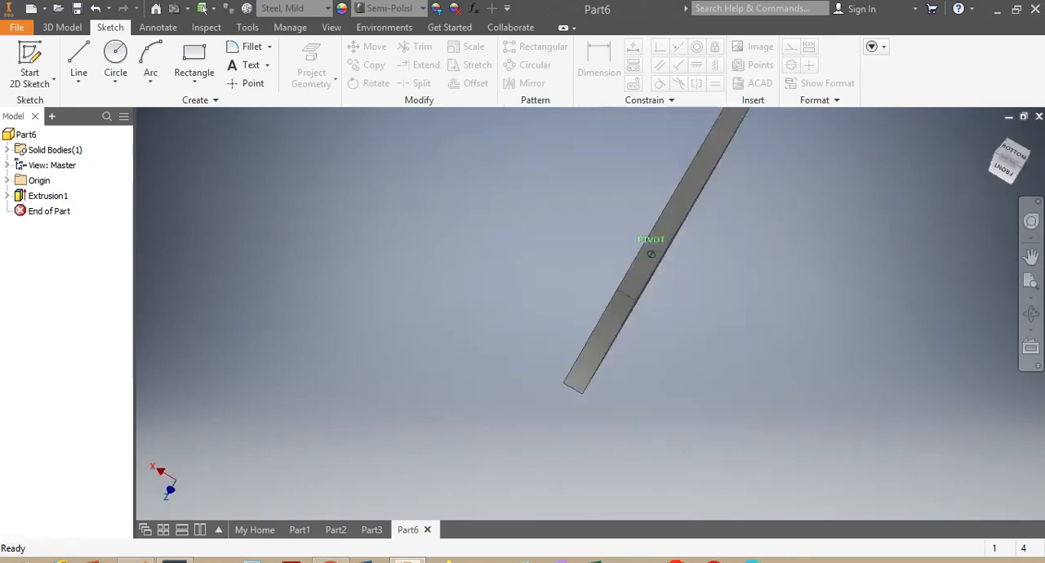